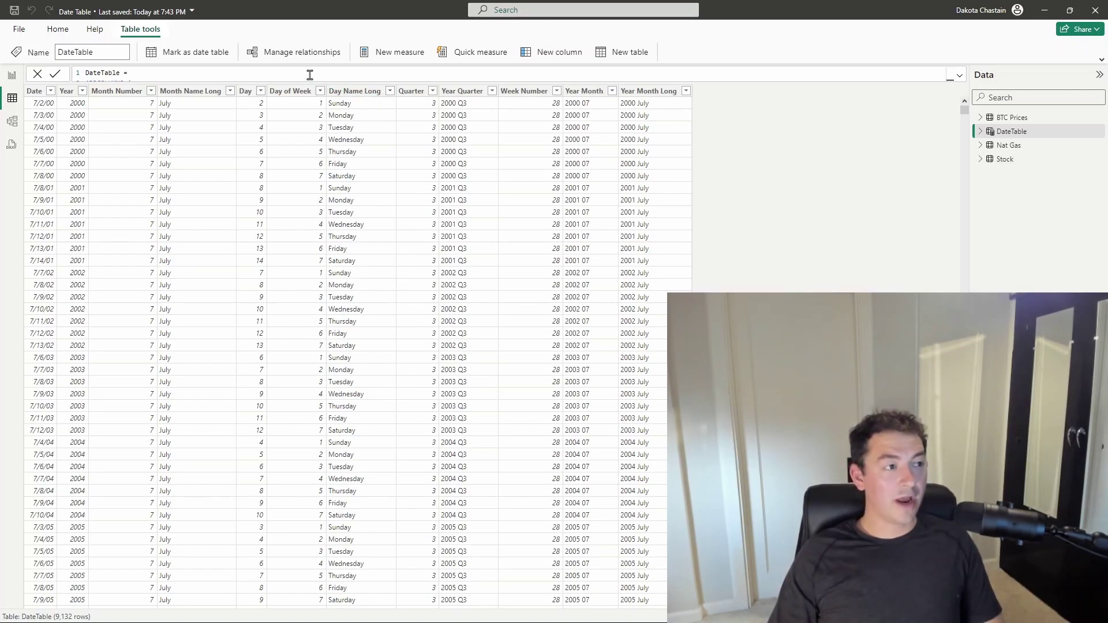
Expand the formula bar to reveal the full multi-line DateTable ADDCOLUMNS/CALENDAR DAX definition
{"action": "left_click", "coordinate": [958, 78]}
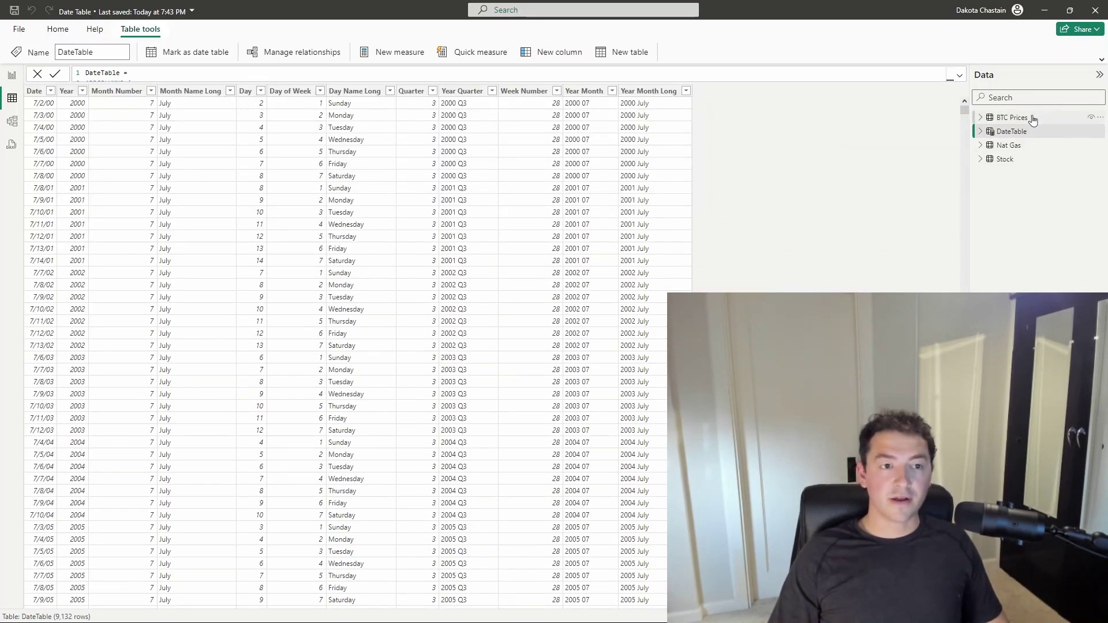
Preview the BTC Prices, Nat Gas and Stock tables, then switch to Model view
{"action": "left_click", "coordinate": [1011, 117]}
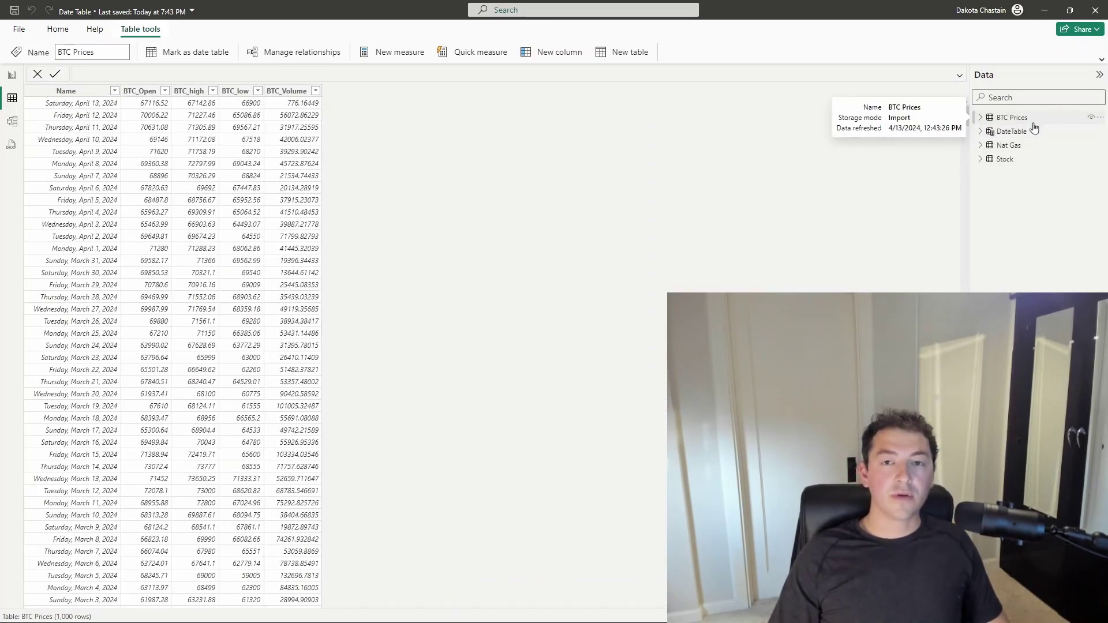
{"action": "left_click", "coordinate": [1035, 149]}
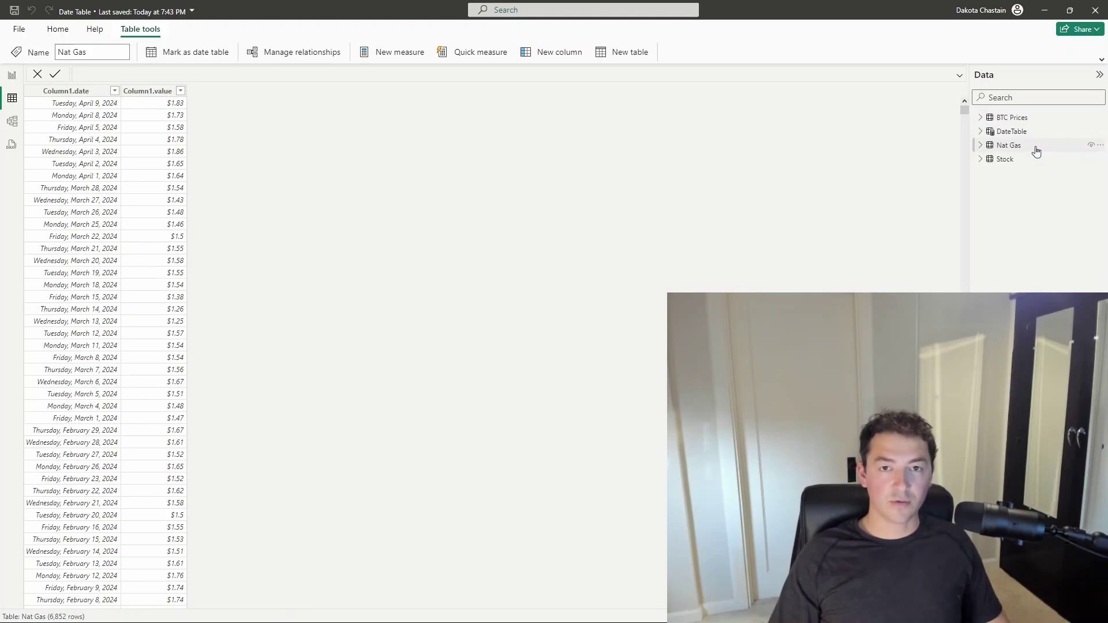
{"action": "left_click", "coordinate": [1031, 164]}
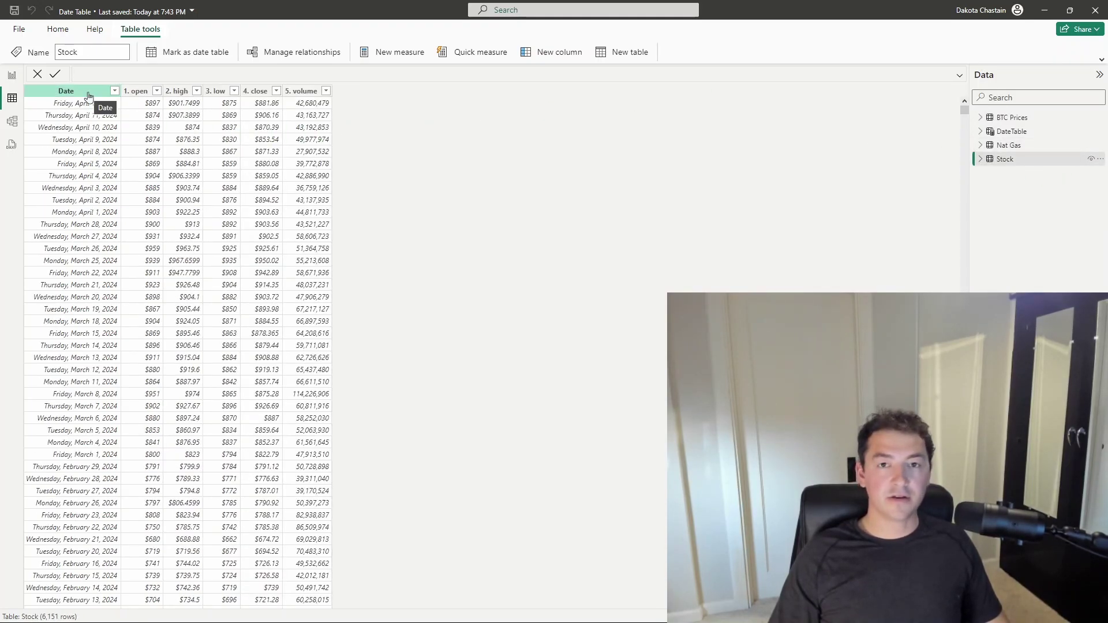
{"action": "left_click", "coordinate": [1023, 149]}
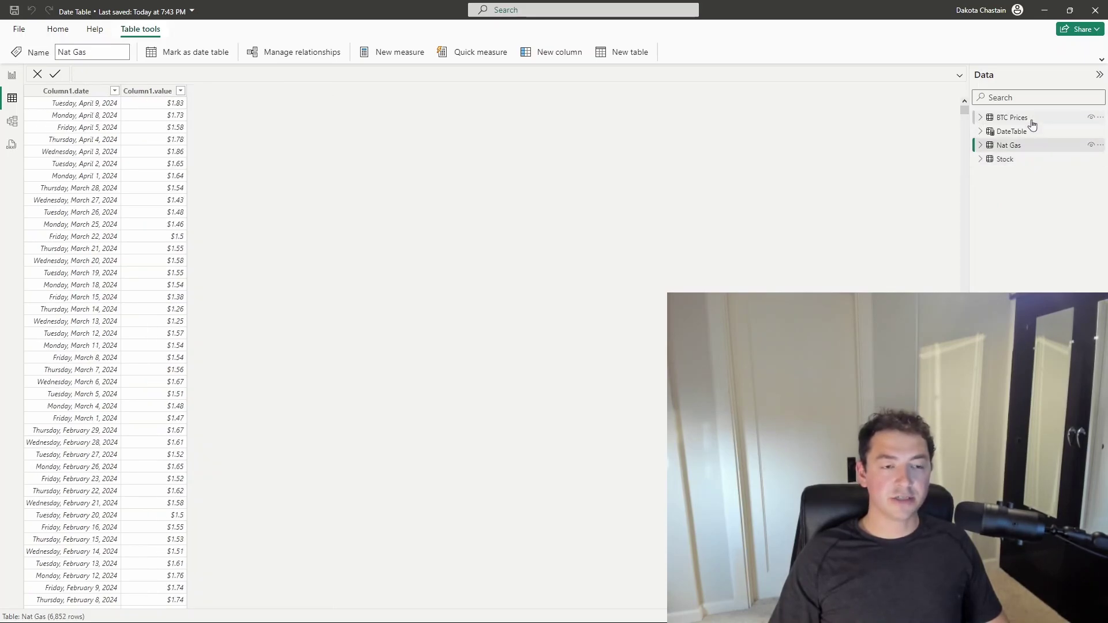
{"action": "left_click", "coordinate": [1032, 121]}
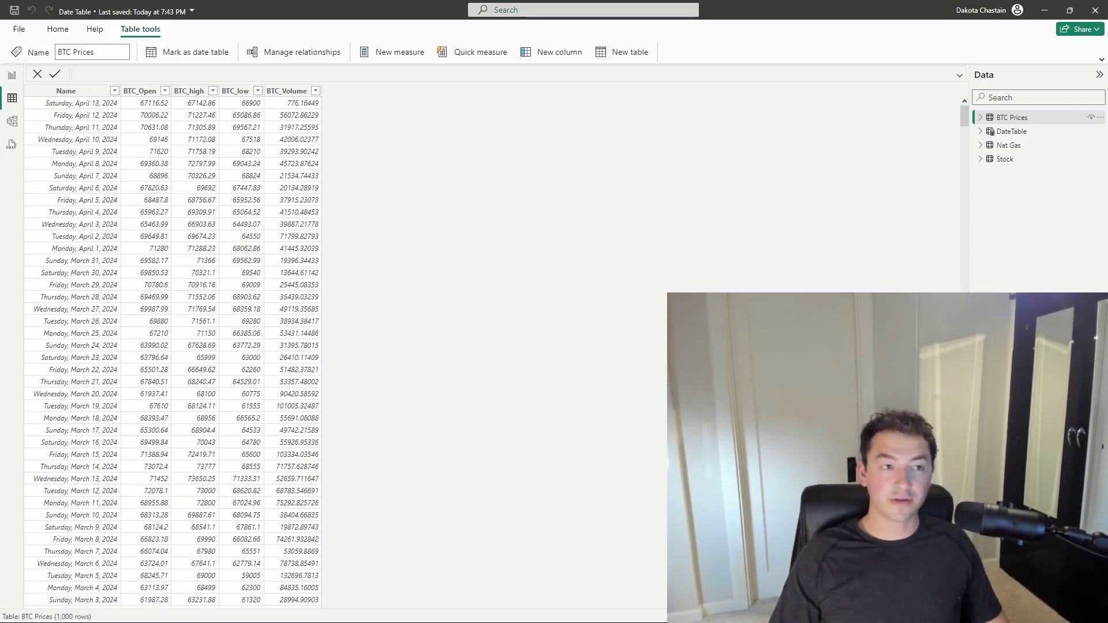
{"action": "left_click", "coordinate": [12, 121]}
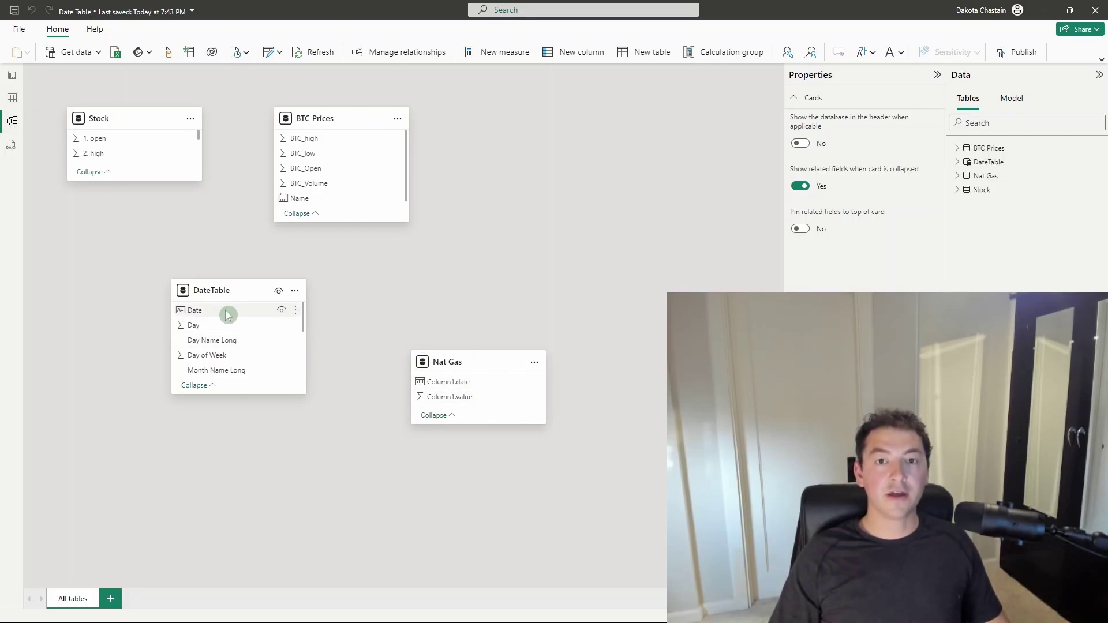
Create a line chart from BTC Prices Date, using plain Date rather than the hierarchy
{"action": "left_click", "coordinate": [12, 75]}
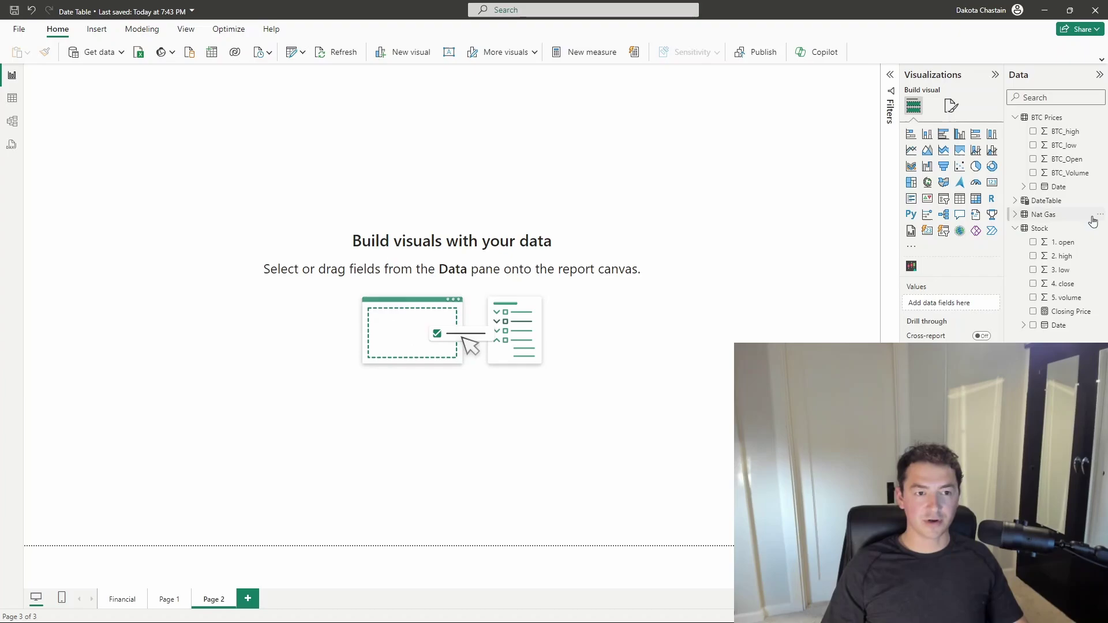
{"action": "left_click_drag", "start_coordinate": [1057, 187], "coordinate": [371, 196]}
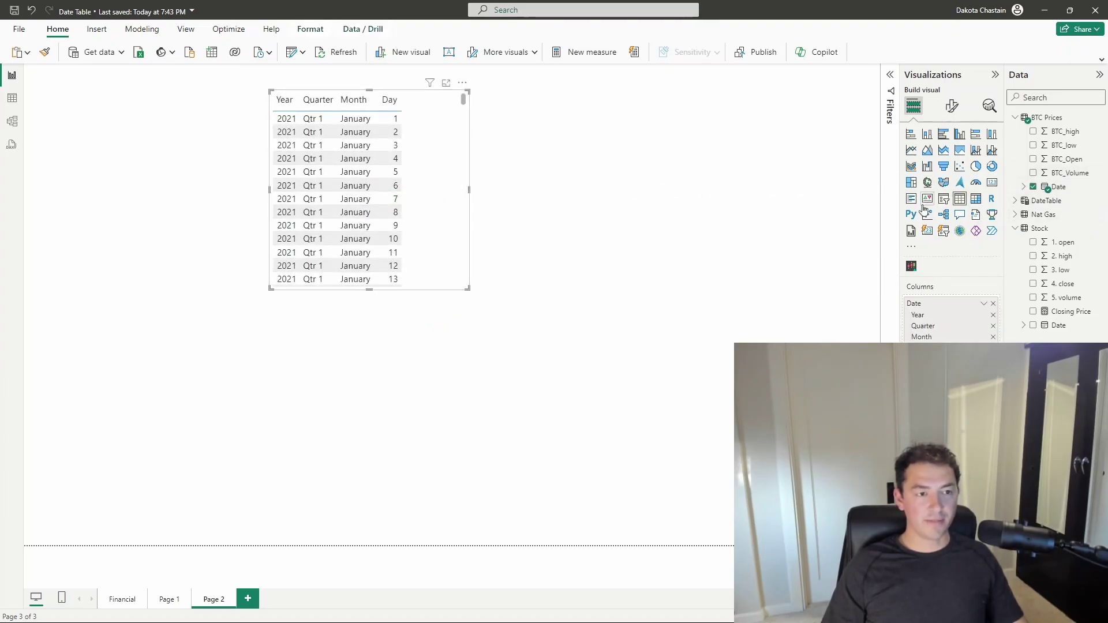
{"action": "left_click", "coordinate": [911, 150]}
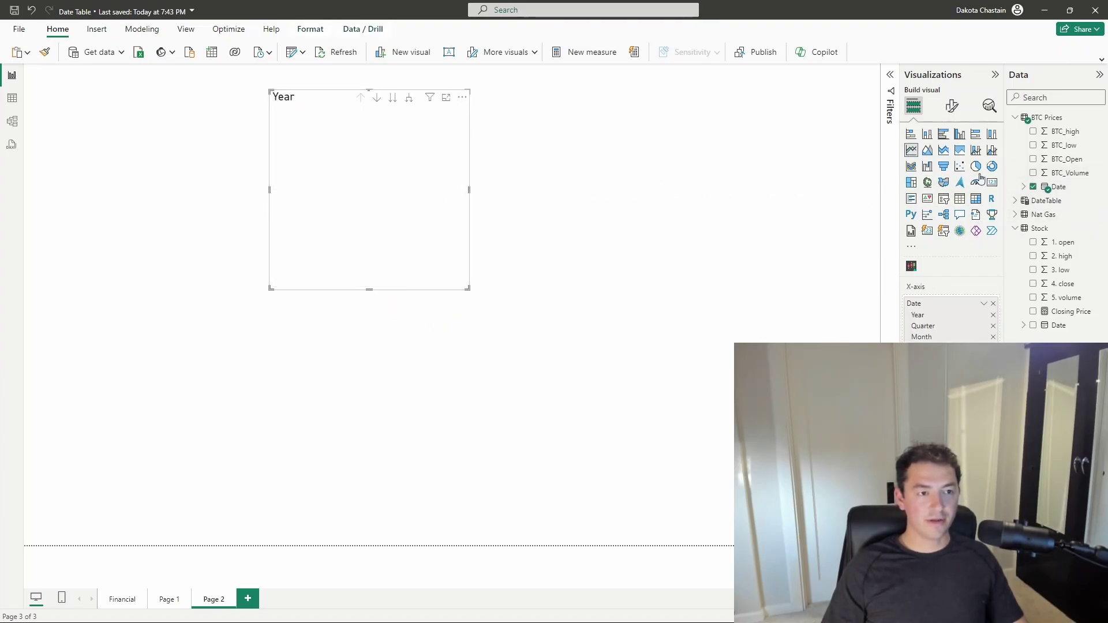
{"action": "left_click", "coordinate": [983, 303]}
{"action": "left_click", "coordinate": [1022, 365]}
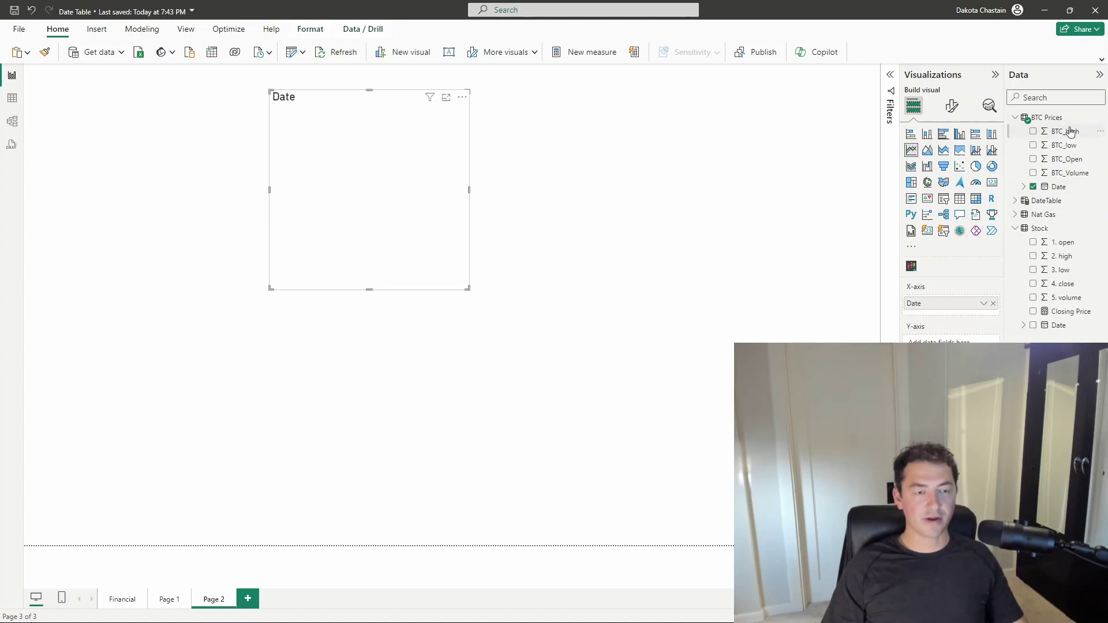
Plot BTC_high and Stock's 4. close on the enlarged line chart
{"action": "left_click_drag", "start_coordinate": [1065, 131], "coordinate": [950, 346]}
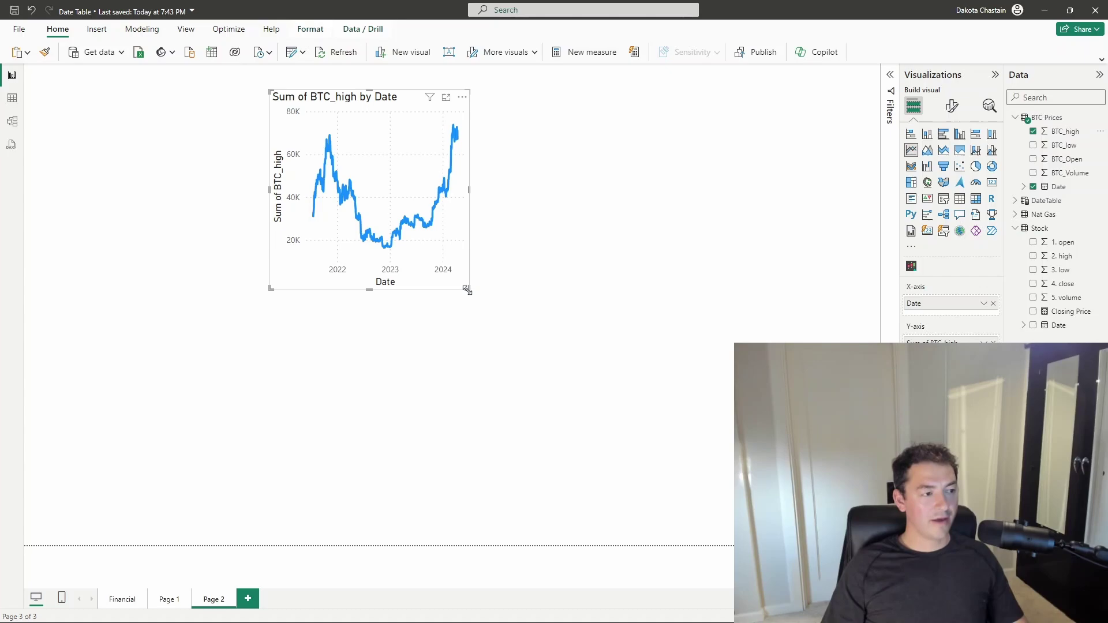
{"action": "left_click_drag", "start_coordinate": [468, 289], "coordinate": [680, 344]}
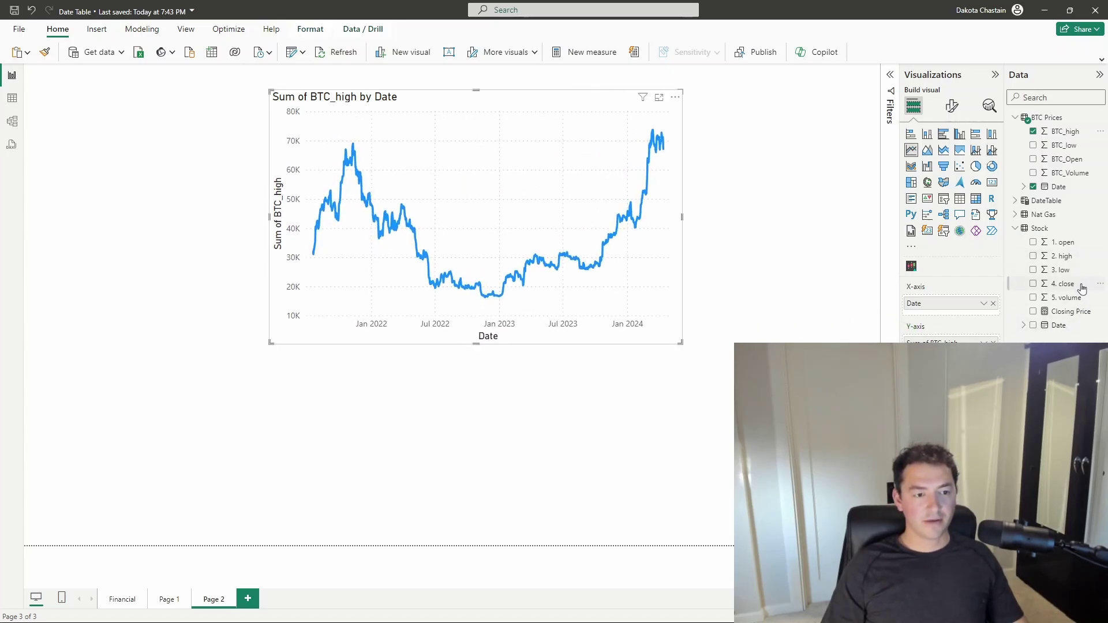
{"action": "left_click_drag", "start_coordinate": [1077, 285], "coordinate": [515, 191]}
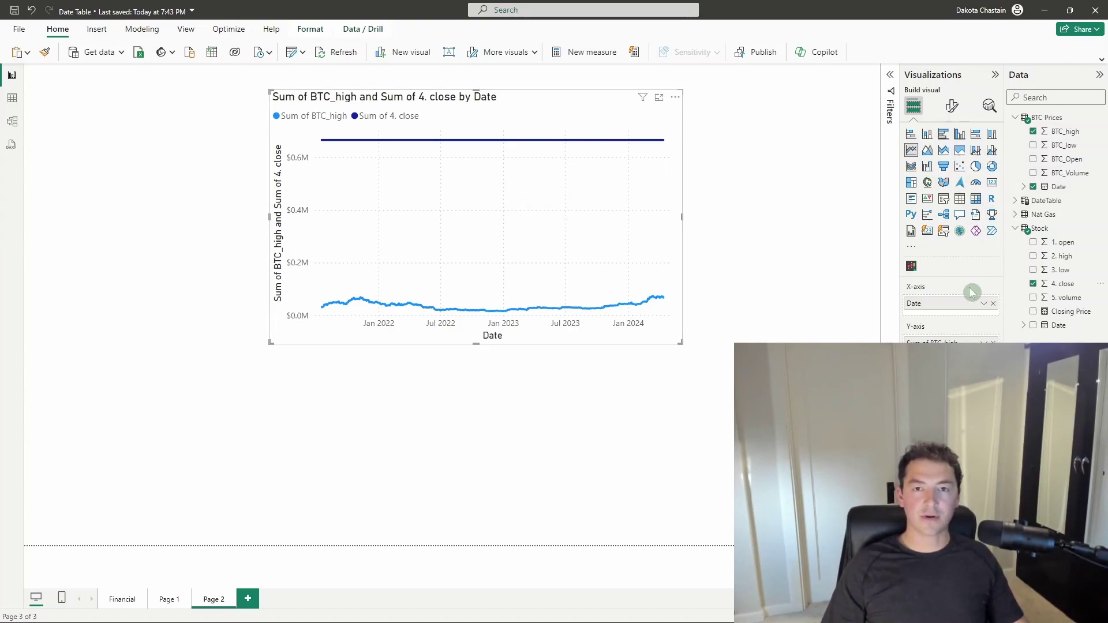
Create a new calculated table using CALENDAR(TODAY(), DATE(2050,1,1))
{"action": "left_click", "coordinate": [876, 199]}
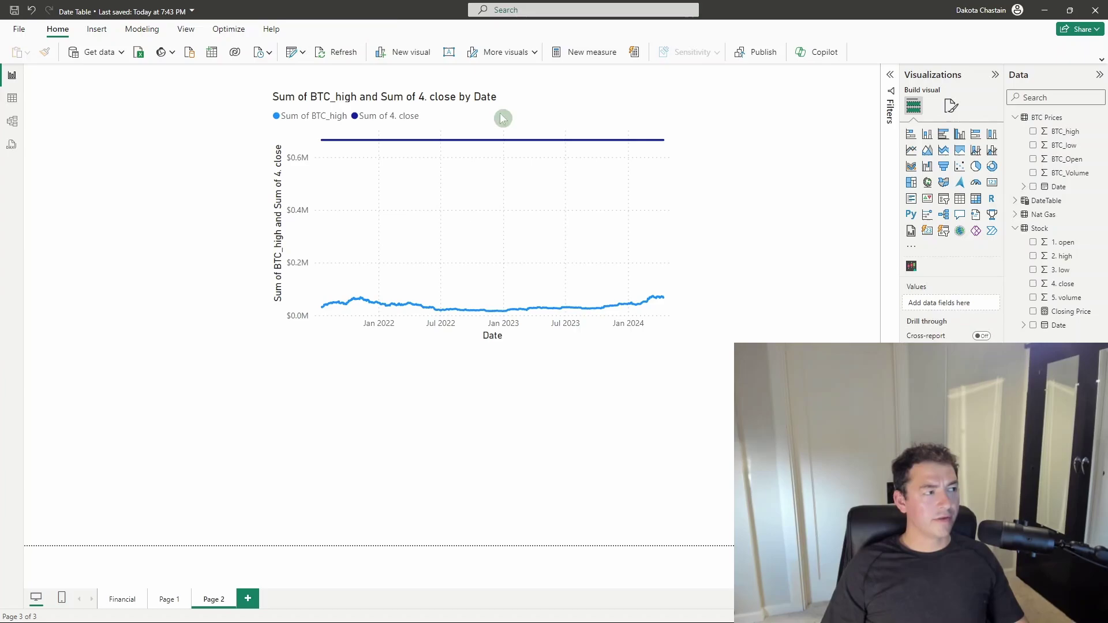
{"action": "left_click", "coordinate": [143, 30]}
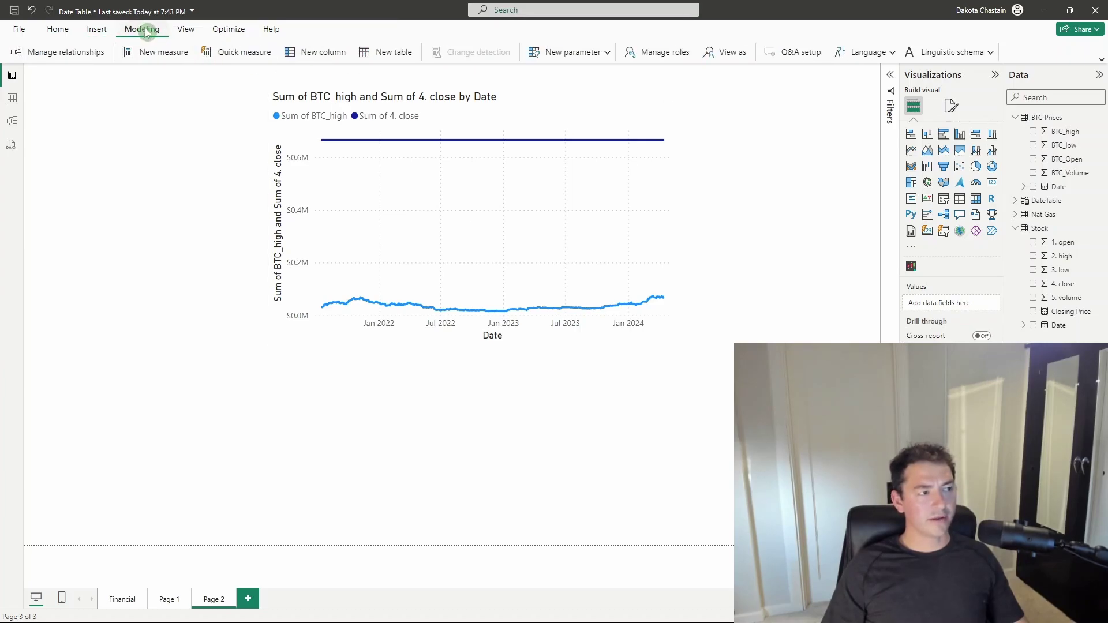
{"action": "left_click", "coordinate": [370, 57]}
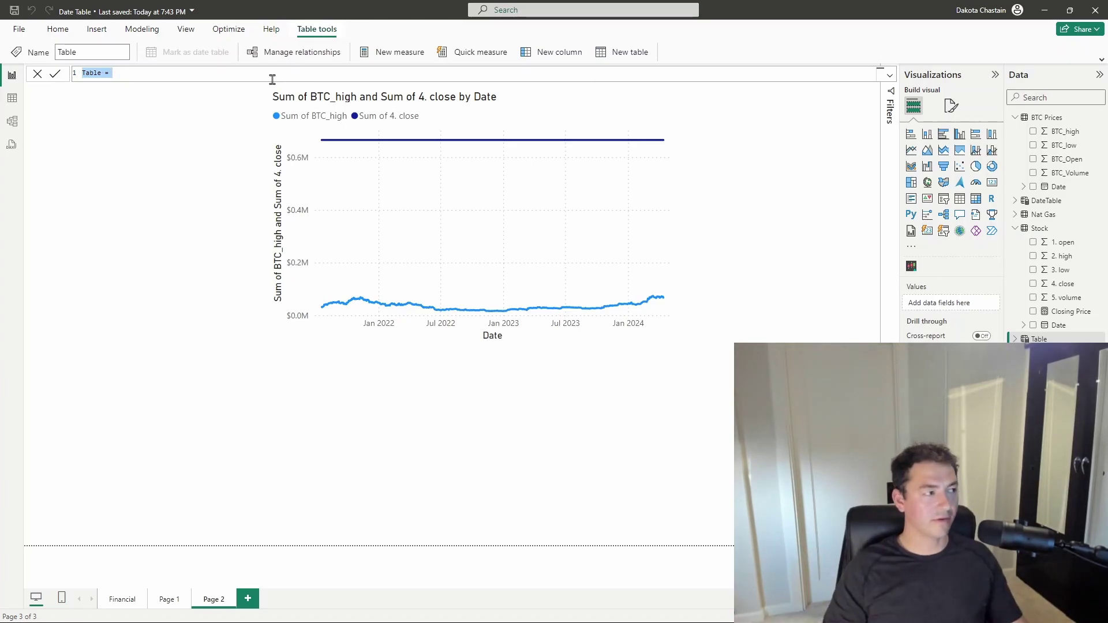
{"action": "type", "text": "Data "}
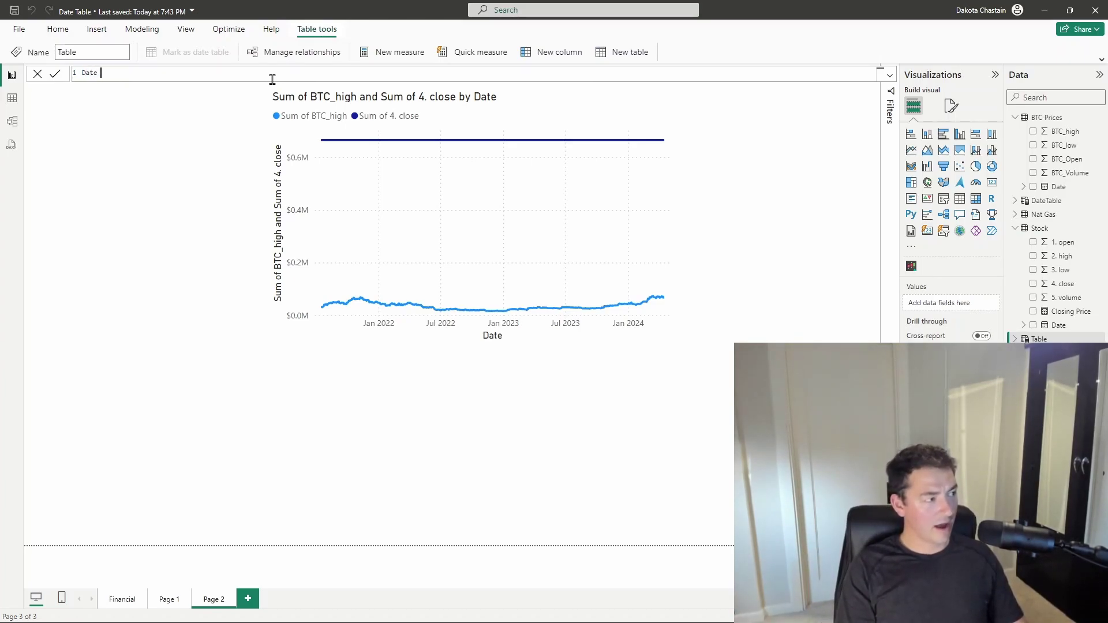
{"action": "type", "text": "= ca"}
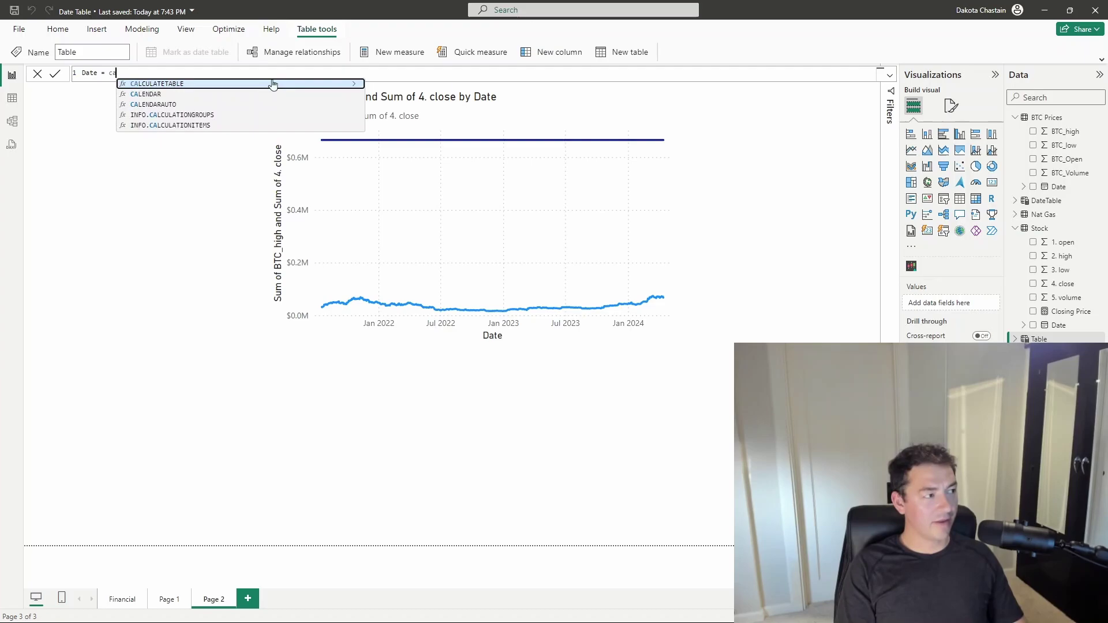
{"action": "left_click", "coordinate": [139, 94]}
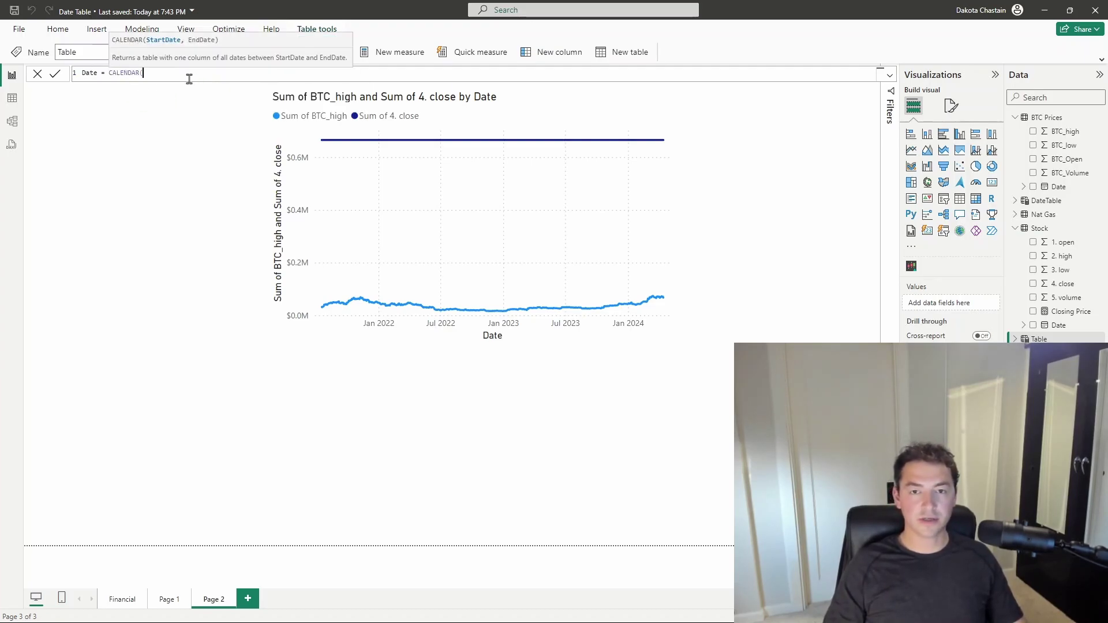
{"action": "type", "text": "today"}
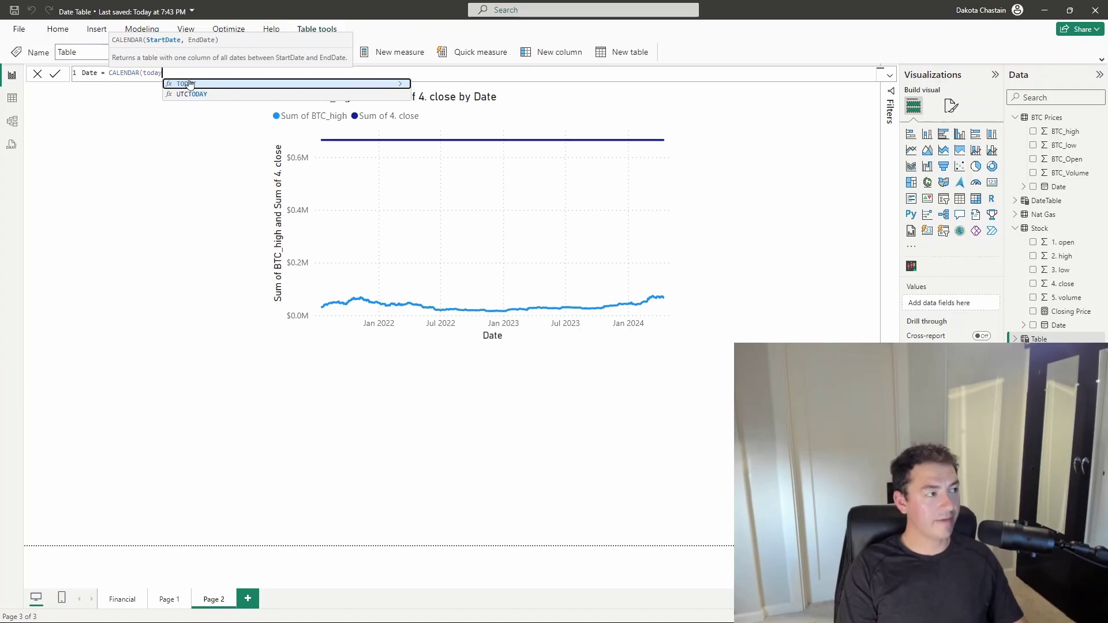
{"action": "type", "text": "() "}
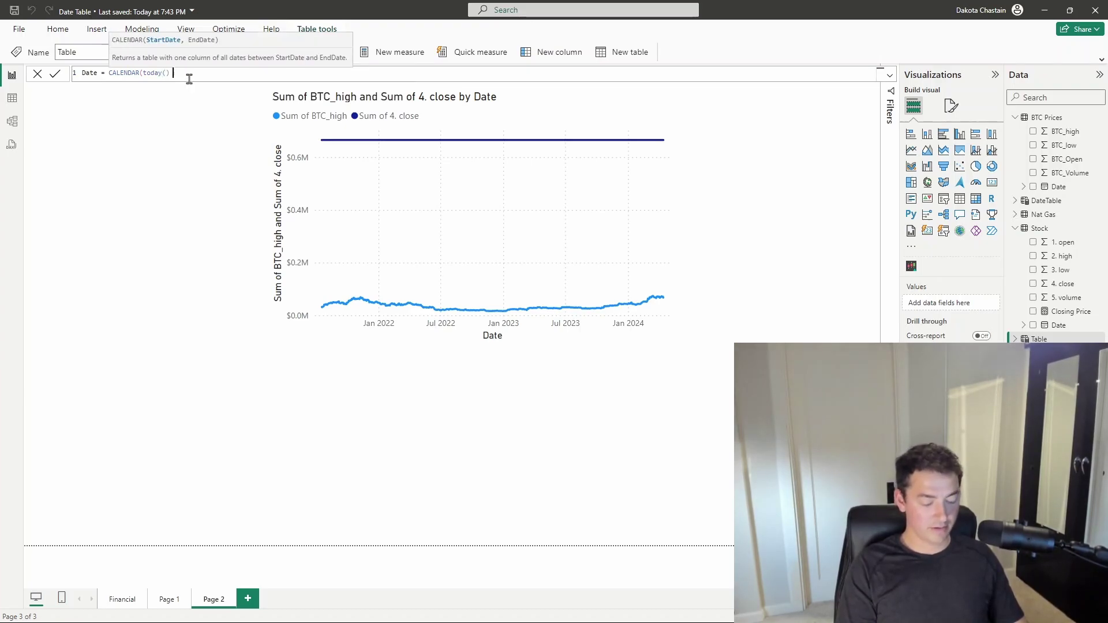
{"action": "type", "text": ", "}
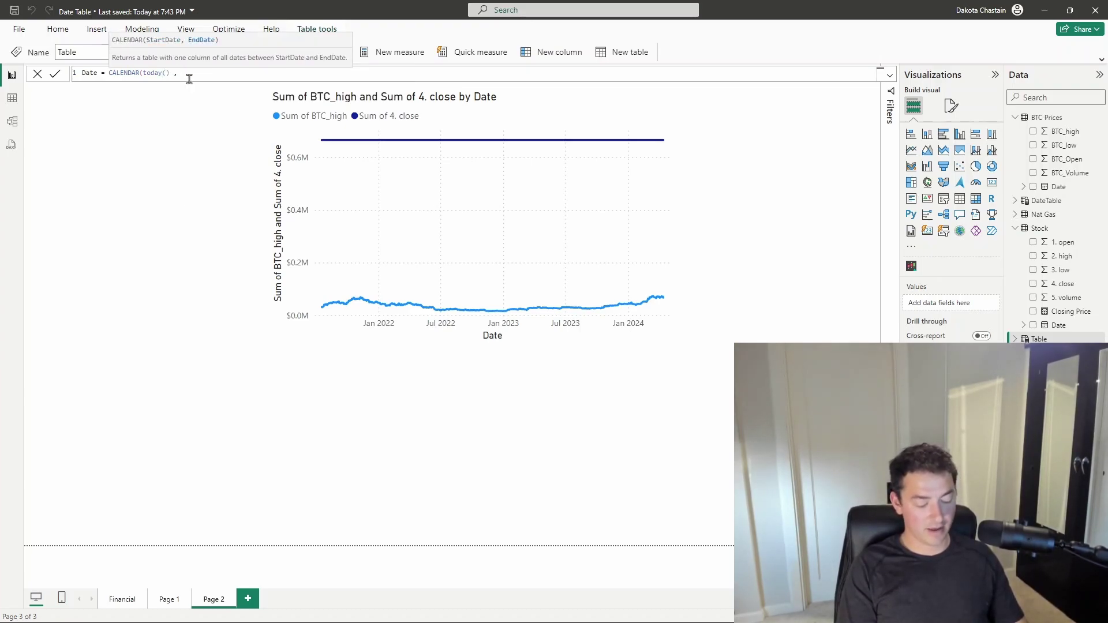
{"action": "type", "text": "date("}
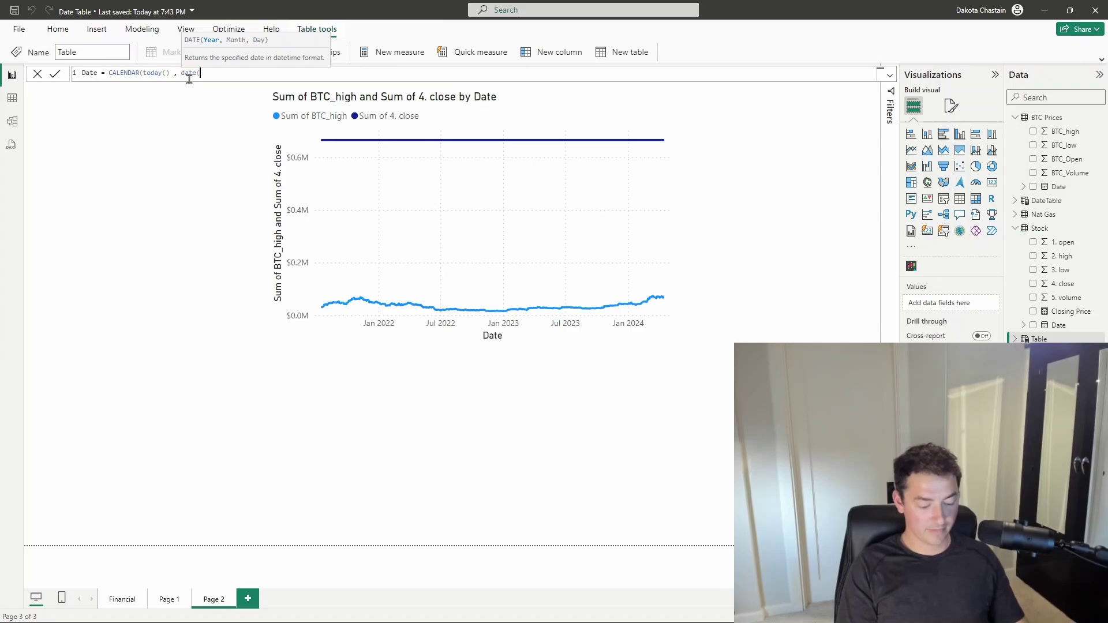
{"action": "type", "text": "2050,"}
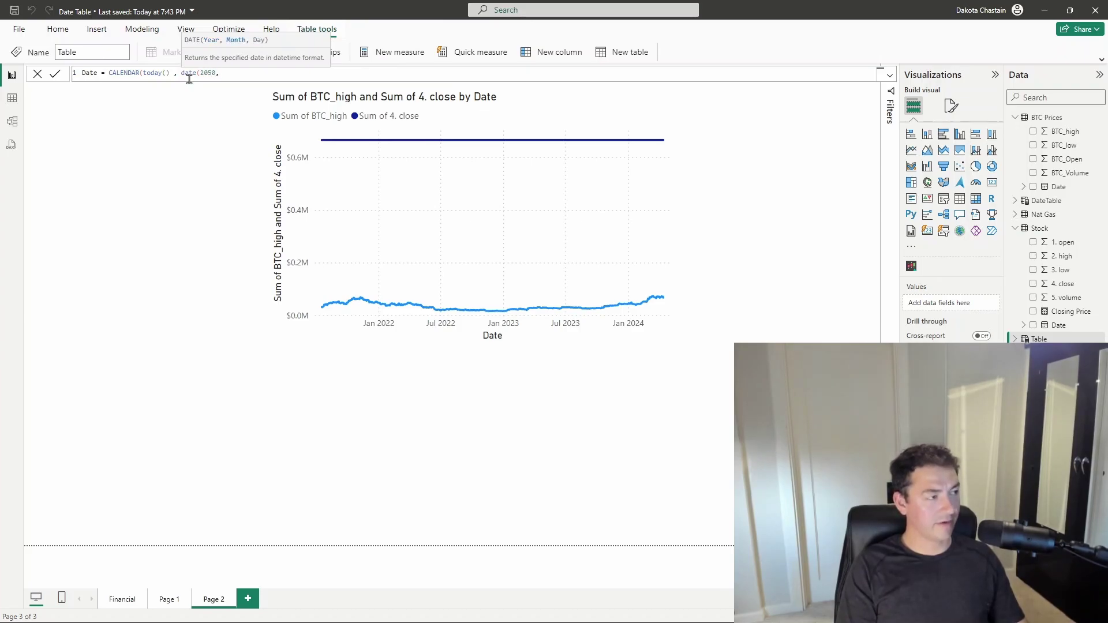
{"action": "type", "text": "1,1))"}
{"action": "key", "text": "Return"}
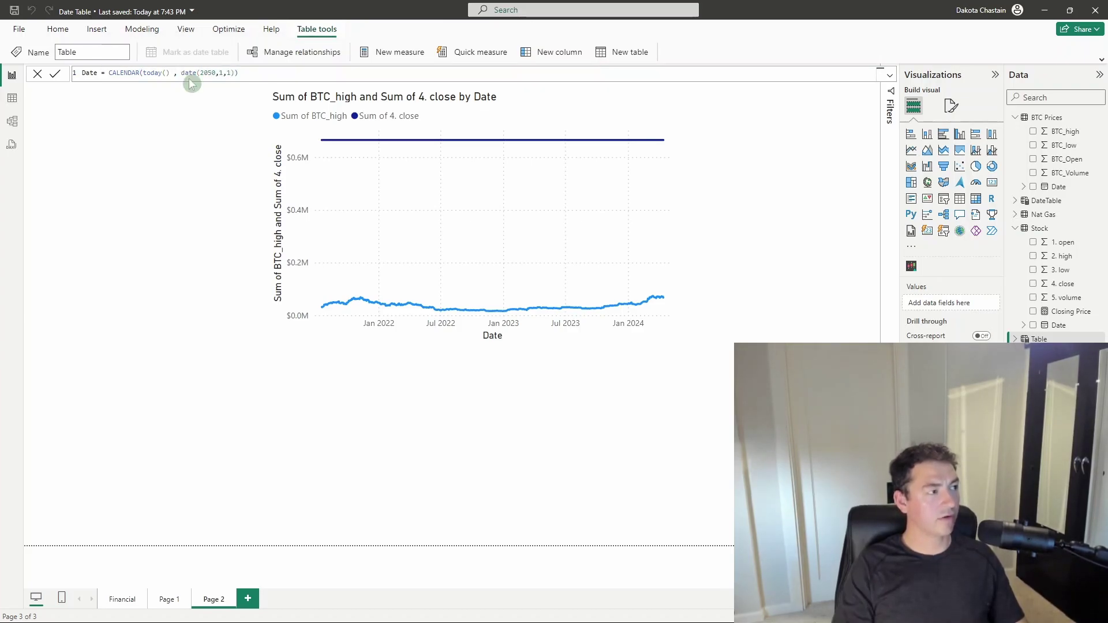
Scroll through the new Date table's daily rows in Table view
{"action": "left_click", "coordinate": [11, 99]}
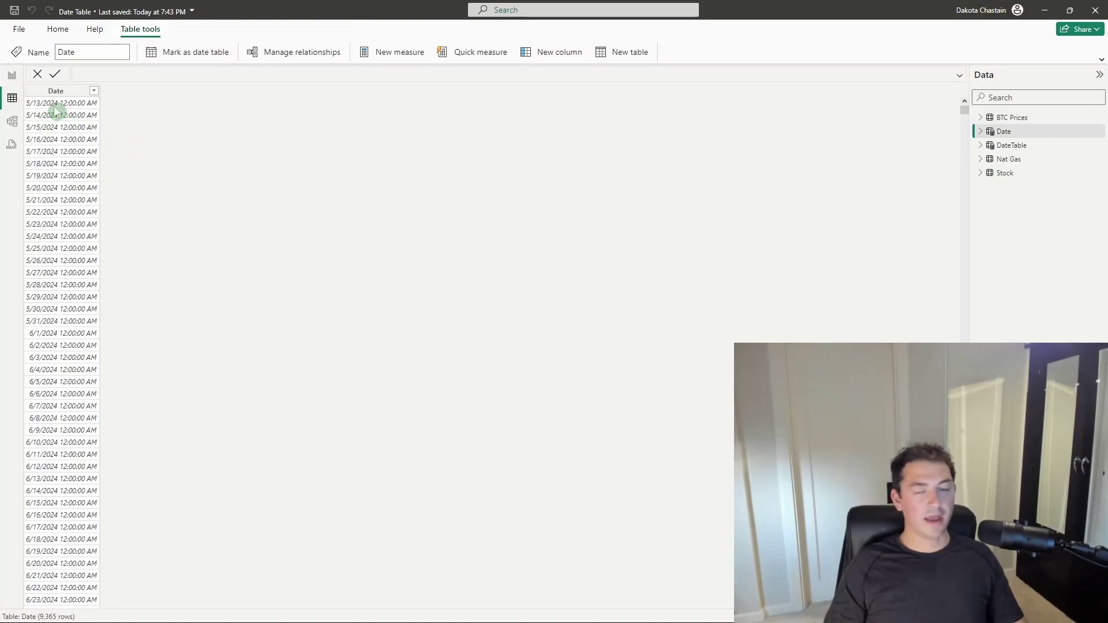
{"action": "scroll", "coordinate": [62, 166], "scroll_direction": "down", "scroll_amount": 8}
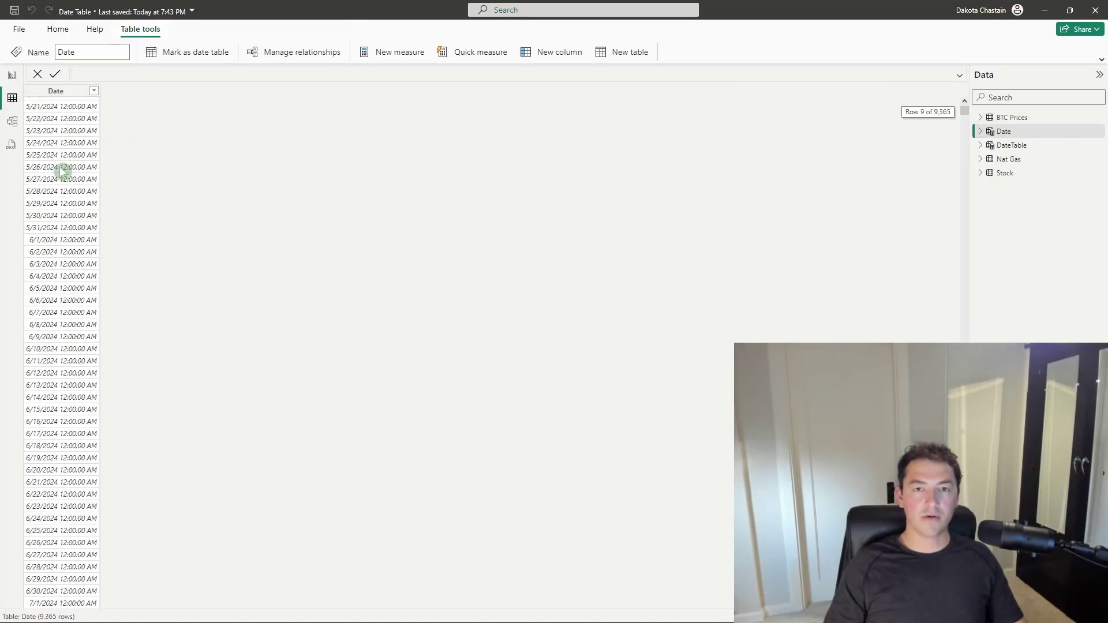
{"action": "scroll", "coordinate": [62, 166], "scroll_direction": "down", "scroll_amount": 20}
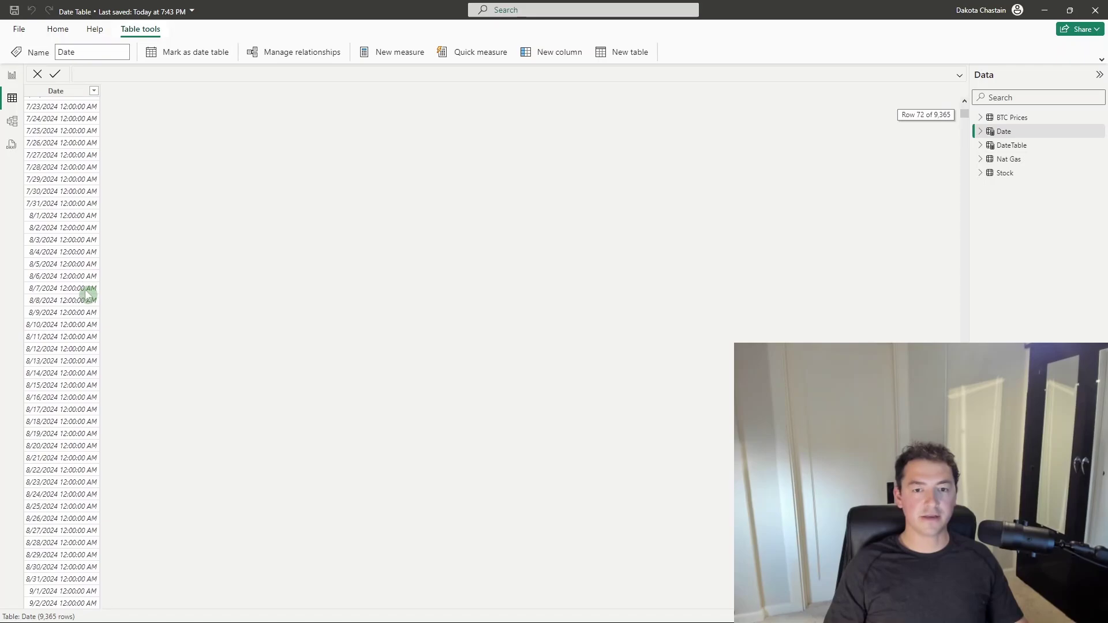
{"action": "scroll", "coordinate": [79, 283], "scroll_direction": "down", "scroll_amount": 20}
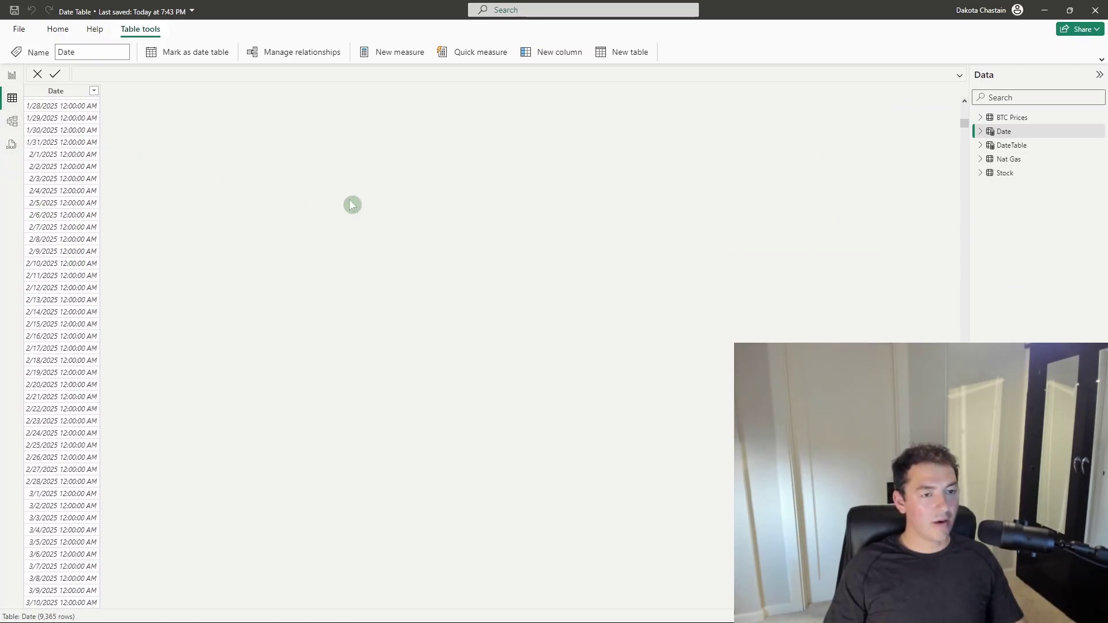
{"action": "scroll", "coordinate": [60, 137], "scroll_direction": "up", "scroll_amount": 20}
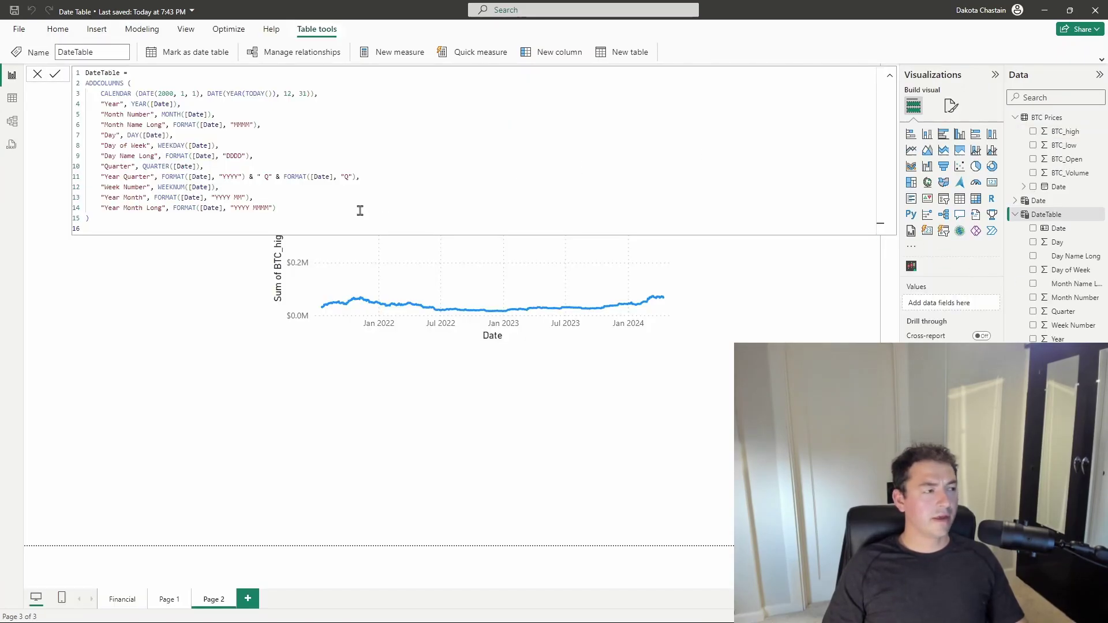
Review the DateTable formula's CALENDAR function, end date, and Year and Month Number lines
{"action": "left_click", "coordinate": [142, 30]}
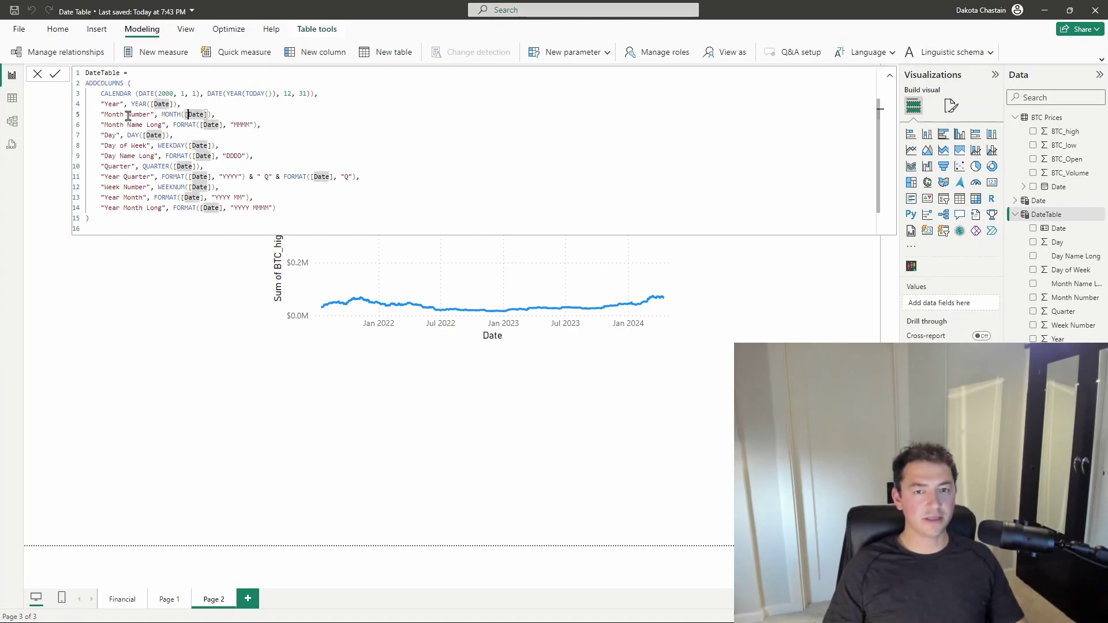
{"action": "left_click", "coordinate": [186, 105]}
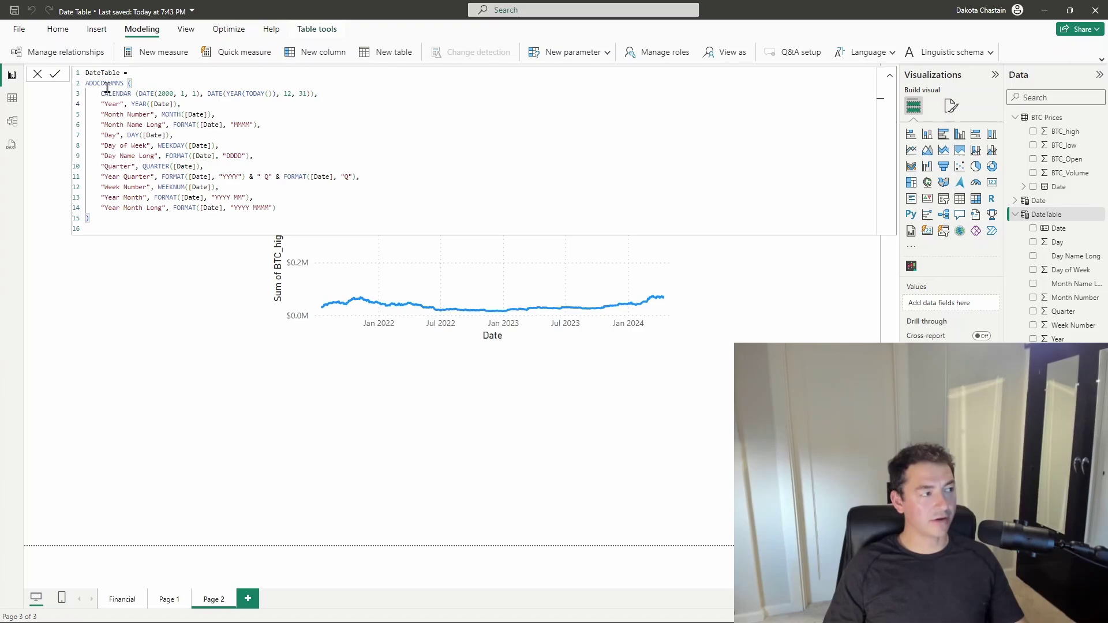
{"action": "left_click_drag", "start_coordinate": [101, 93], "coordinate": [125, 94]}
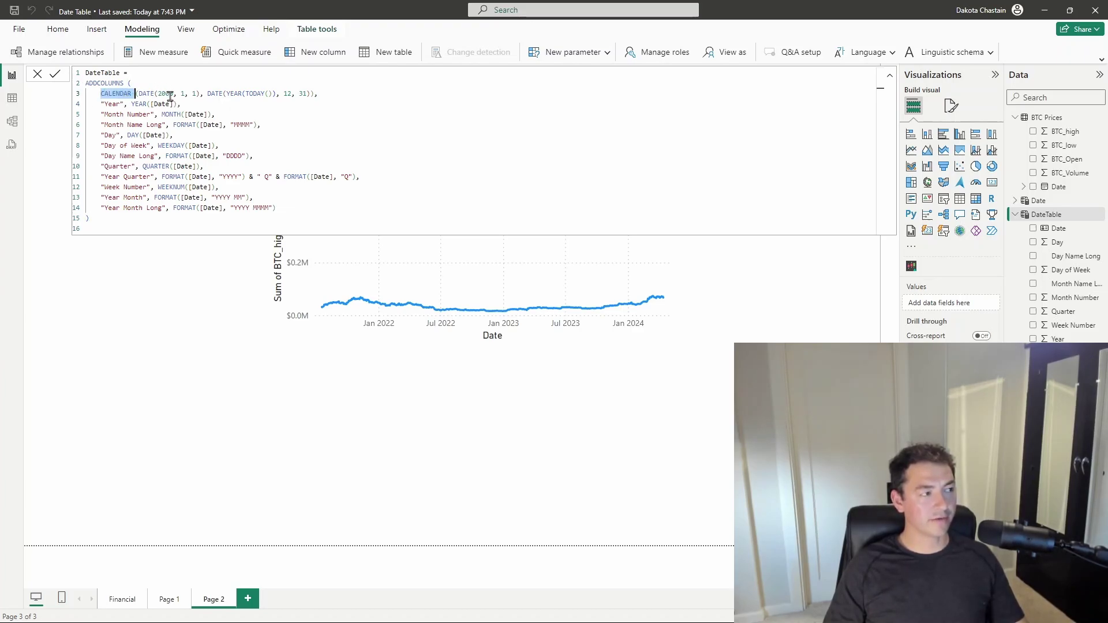
{"action": "left_click", "coordinate": [308, 94]}
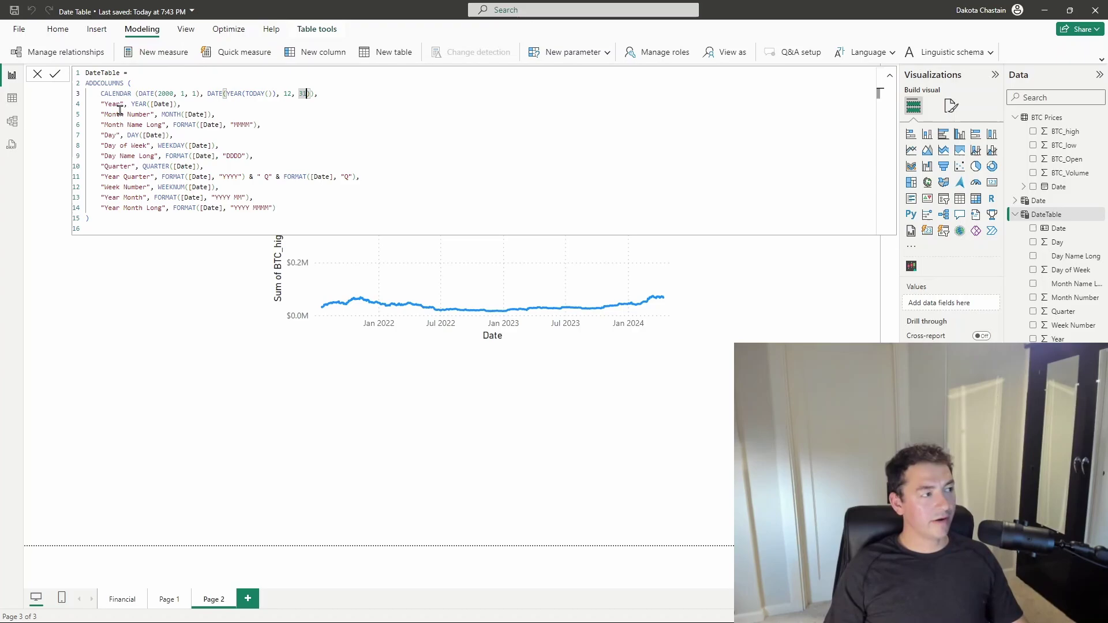
{"action": "left_click_drag", "start_coordinate": [131, 104], "coordinate": [150, 110]}
{"action": "left_click", "coordinate": [193, 107]}
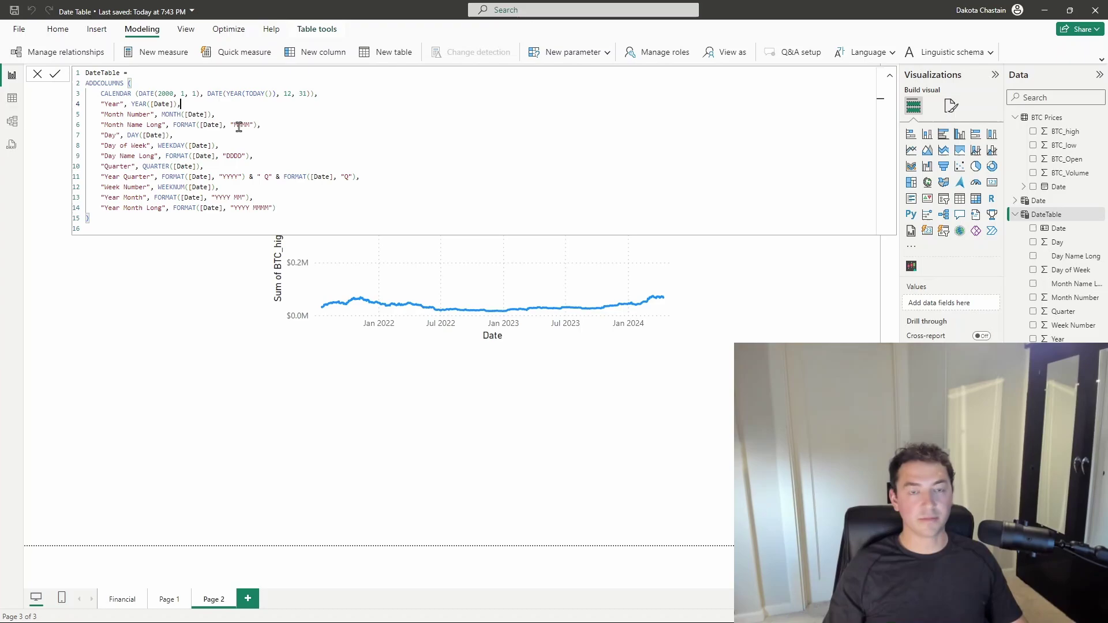
Walk through the Quarter and weekday lines, highlighting WEEKDAY and the DDDD format code
{"action": "key", "text": "Down"}
{"action": "key", "text": "Down"}
{"action": "key", "text": "Down"}
{"action": "key", "text": "Down"}
{"action": "key", "text": "Down"}
{"action": "key", "text": "Down"}
{"action": "key", "text": "End"}
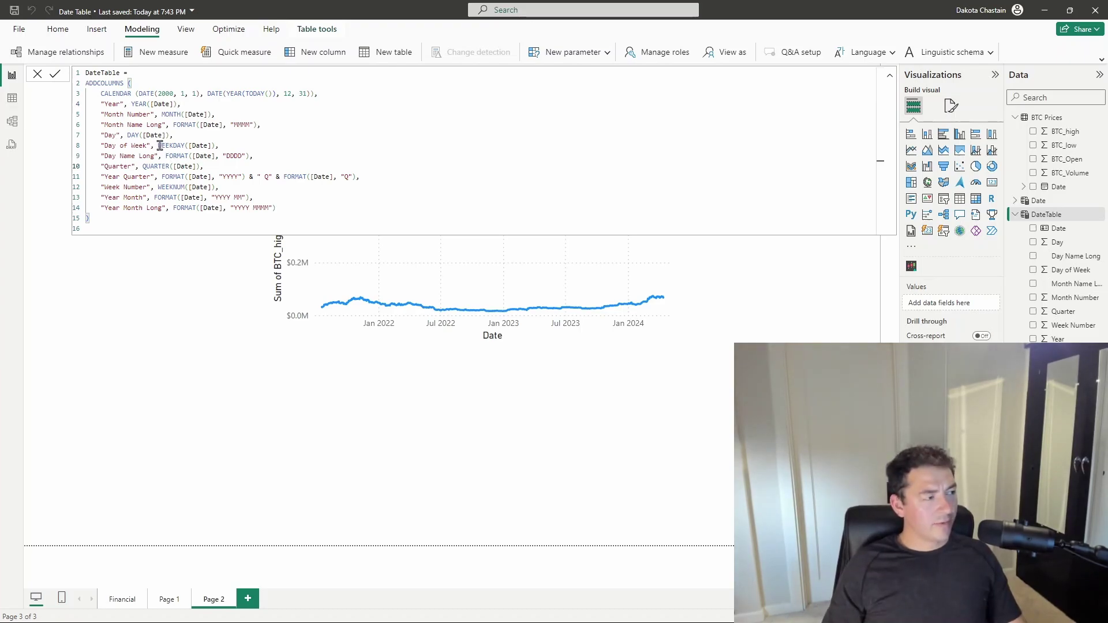
{"action": "left_click_drag", "start_coordinate": [155, 145], "coordinate": [171, 146]}
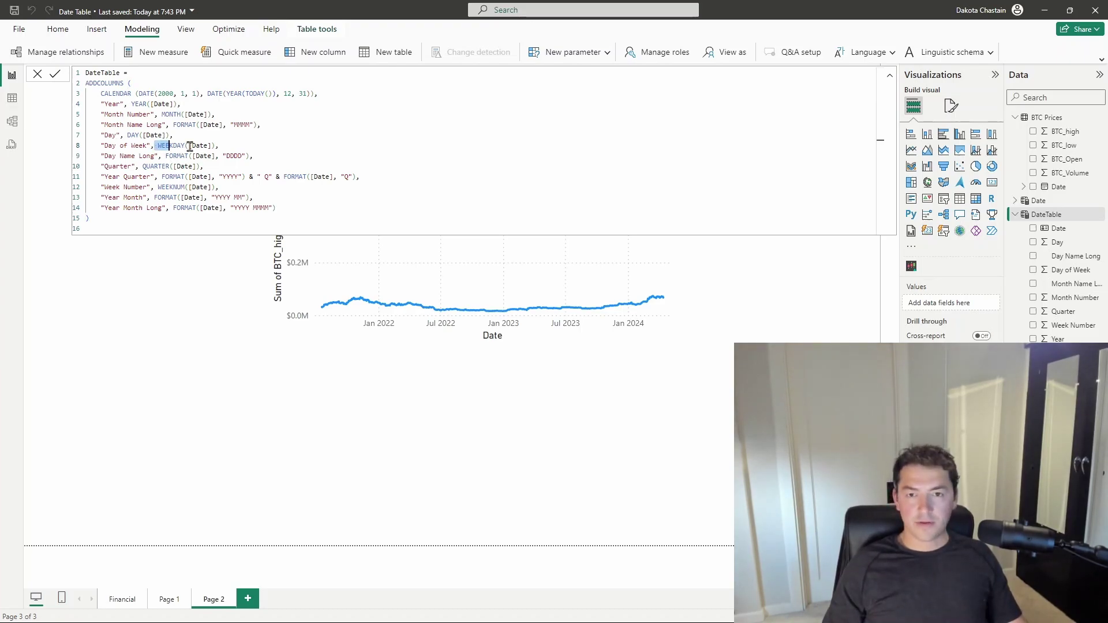
{"action": "left_click", "coordinate": [201, 146]}
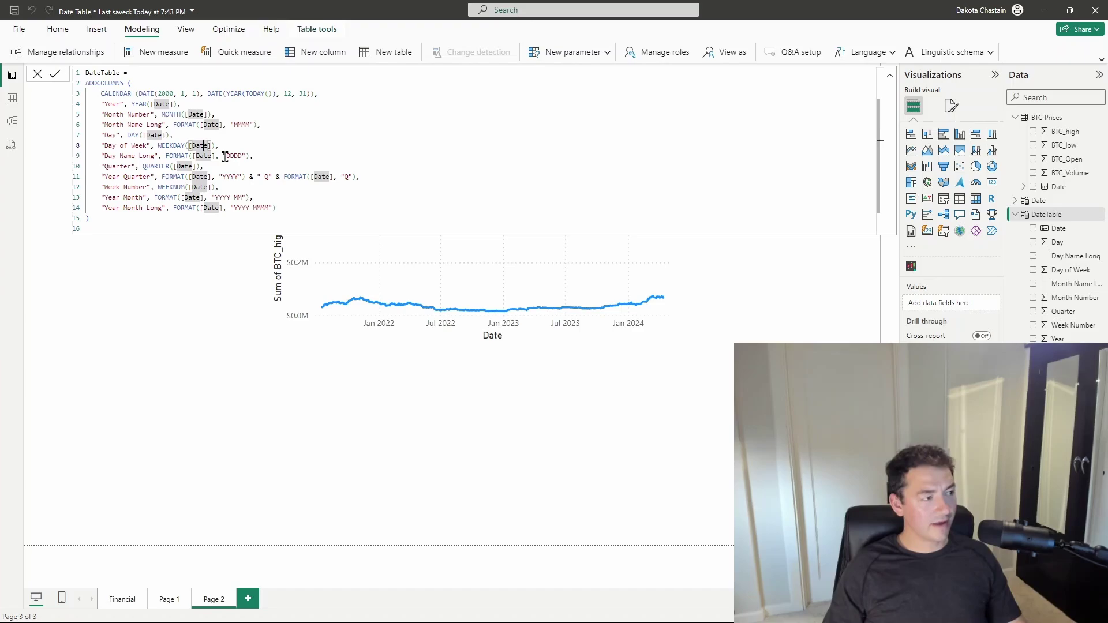
{"action": "left_click_drag", "start_coordinate": [225, 156], "coordinate": [245, 157]}
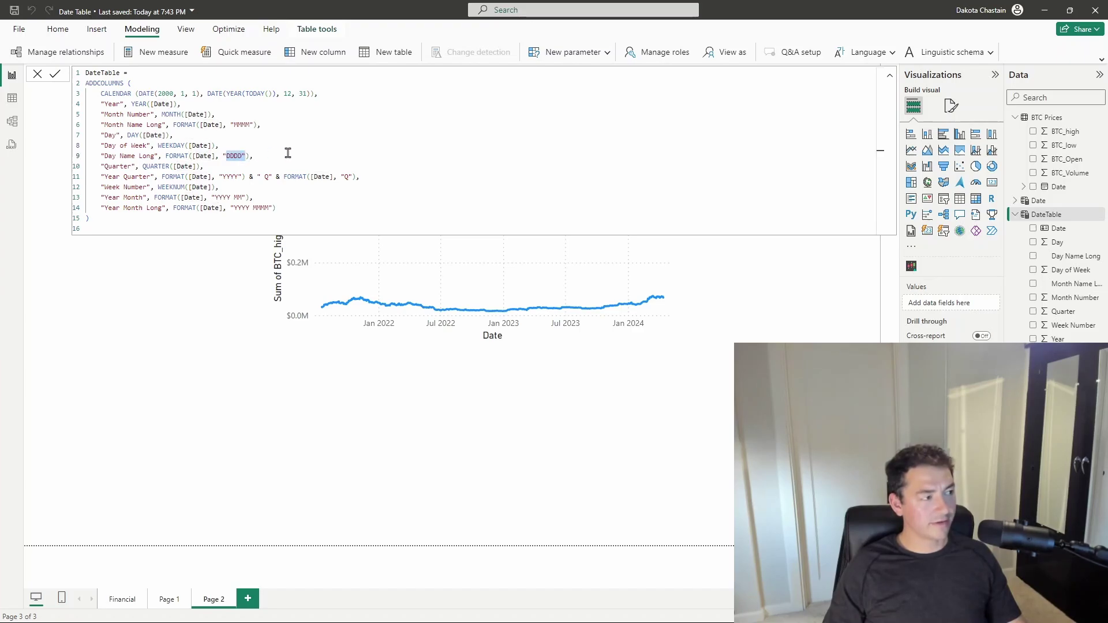
Review the Year Quarter, Week Number and Year Month lines, then collapse the formula bar
{"action": "left_click", "coordinate": [160, 173]}
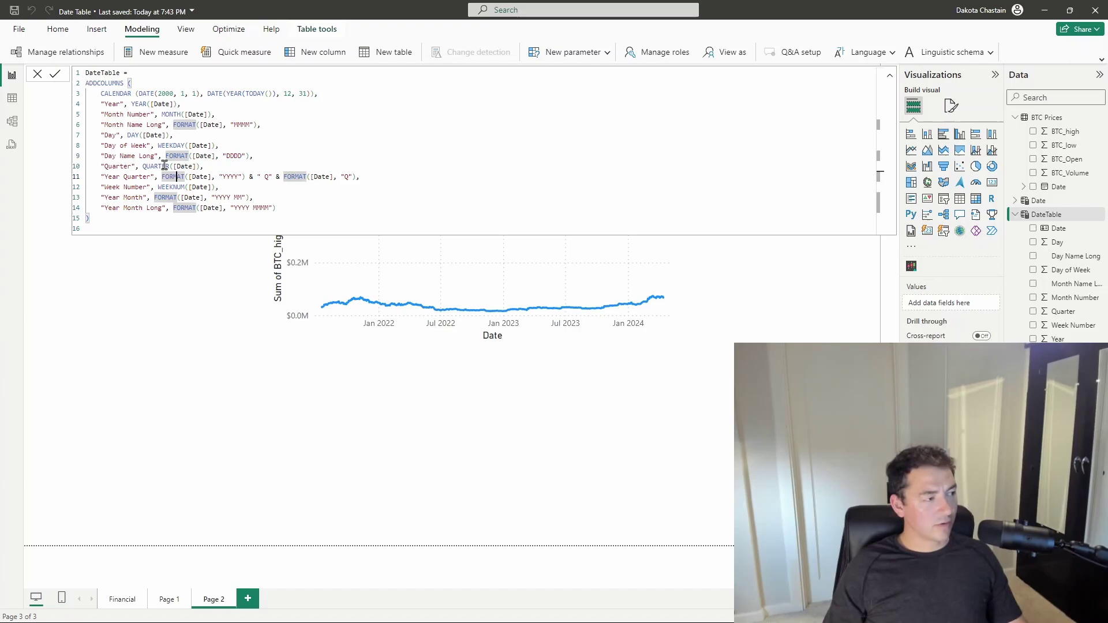
{"action": "left_click", "coordinate": [177, 176]}
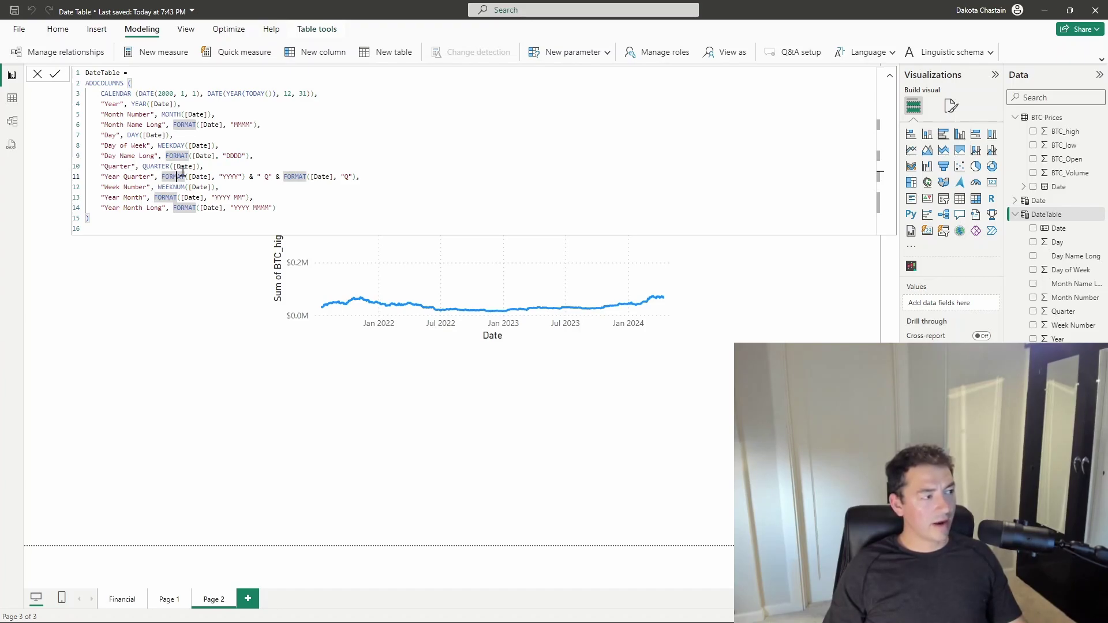
{"action": "left_click", "coordinate": [242, 183]}
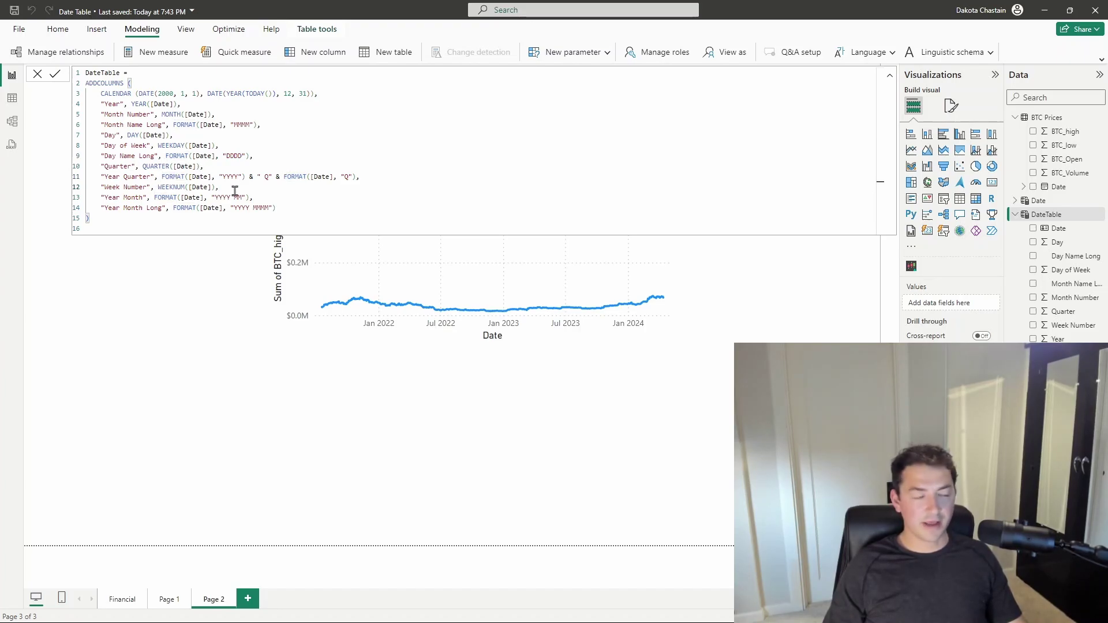
{"action": "left_click_drag", "start_coordinate": [162, 176], "coordinate": [363, 181]}
{"action": "left_click", "coordinate": [326, 198]}
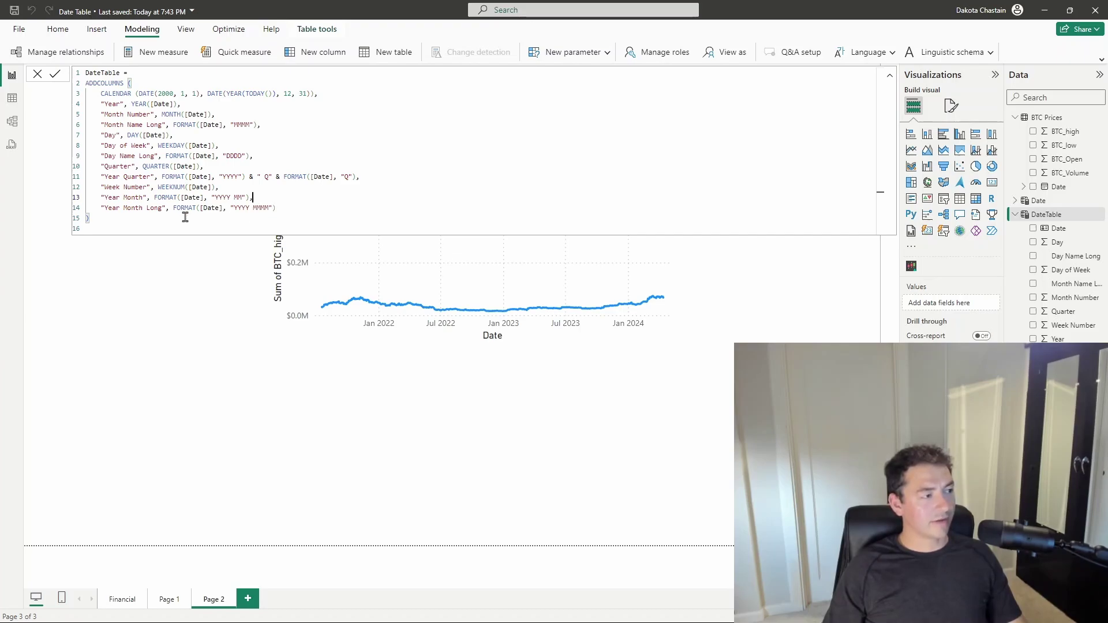
{"action": "left_click", "coordinate": [224, 229]}
{"action": "left_click", "coordinate": [889, 75]}
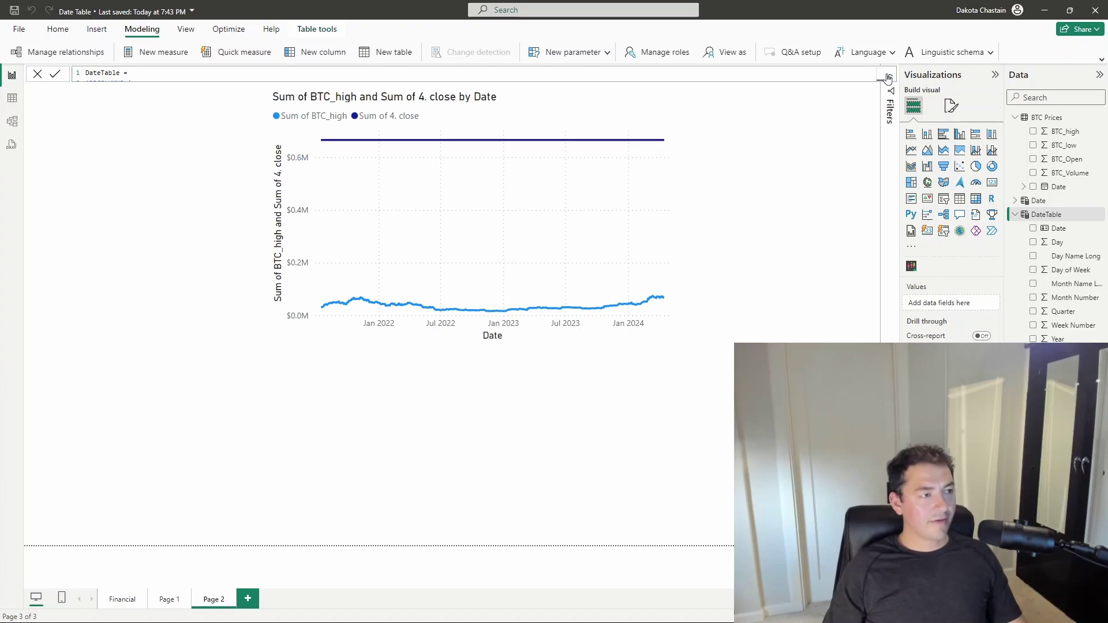
Show DateTable's rows in Table view, then switch to the model diagram
{"action": "left_click", "coordinate": [13, 98]}
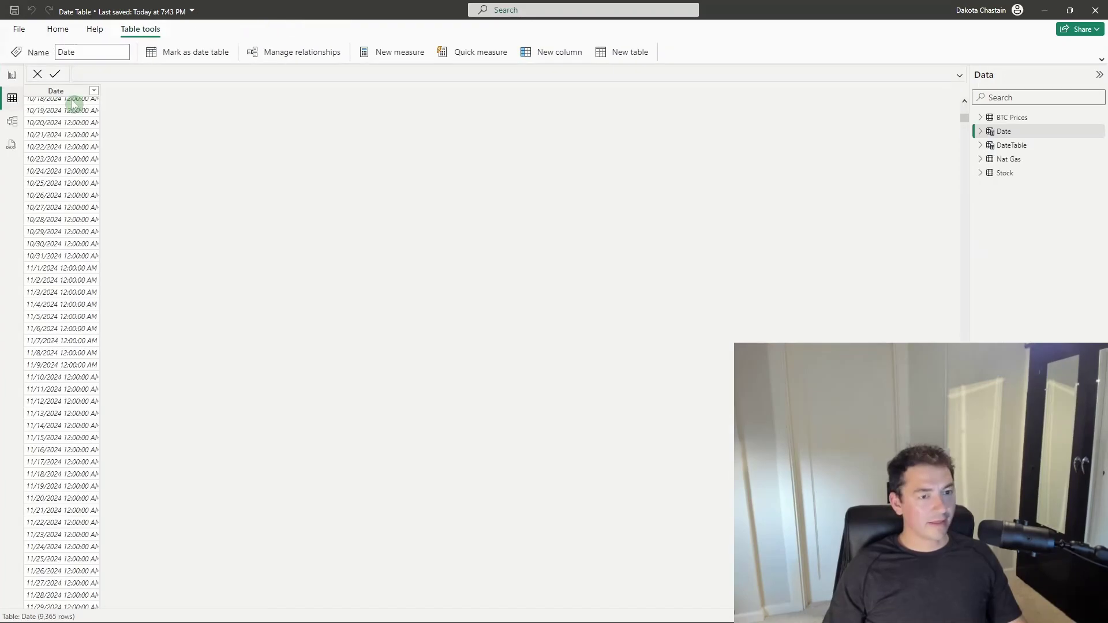
{"action": "left_click", "coordinate": [1028, 144]}
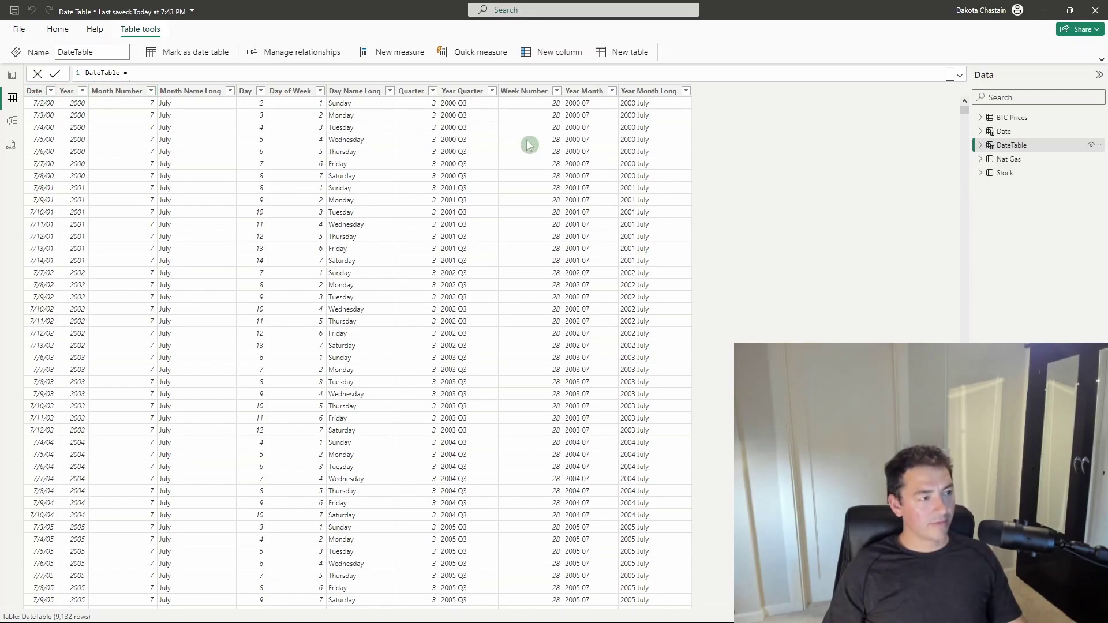
{"action": "left_click", "coordinate": [16, 128]}
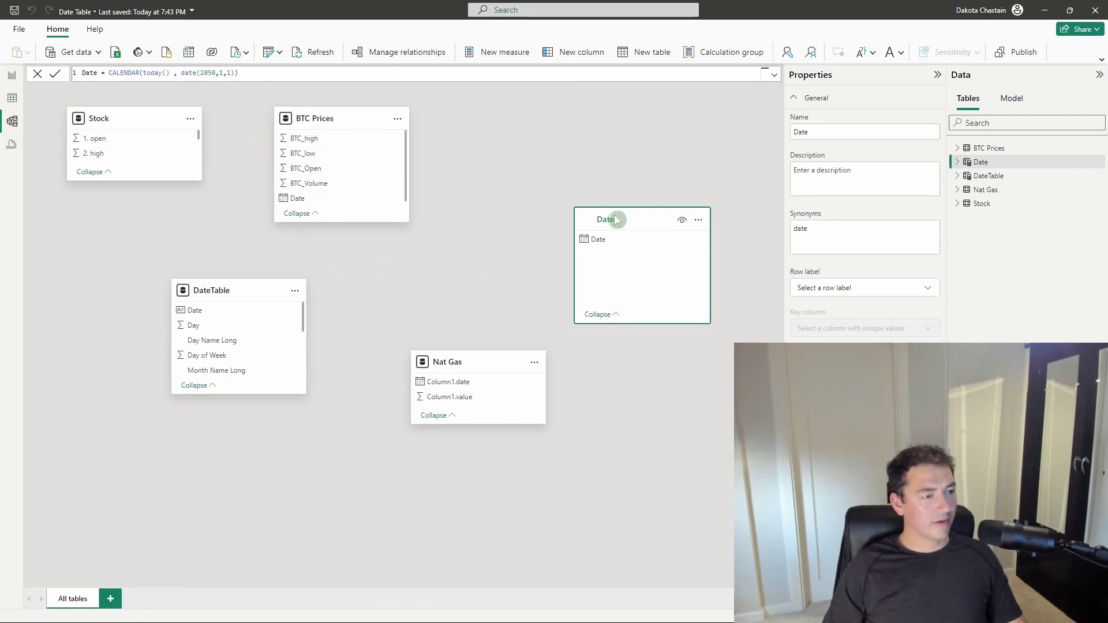
Relate Stock's and BTC Prices' Date fields one-to-one to DateTable's Date
{"action": "left_click_drag", "start_coordinate": [616, 220], "coordinate": [777, 450]}
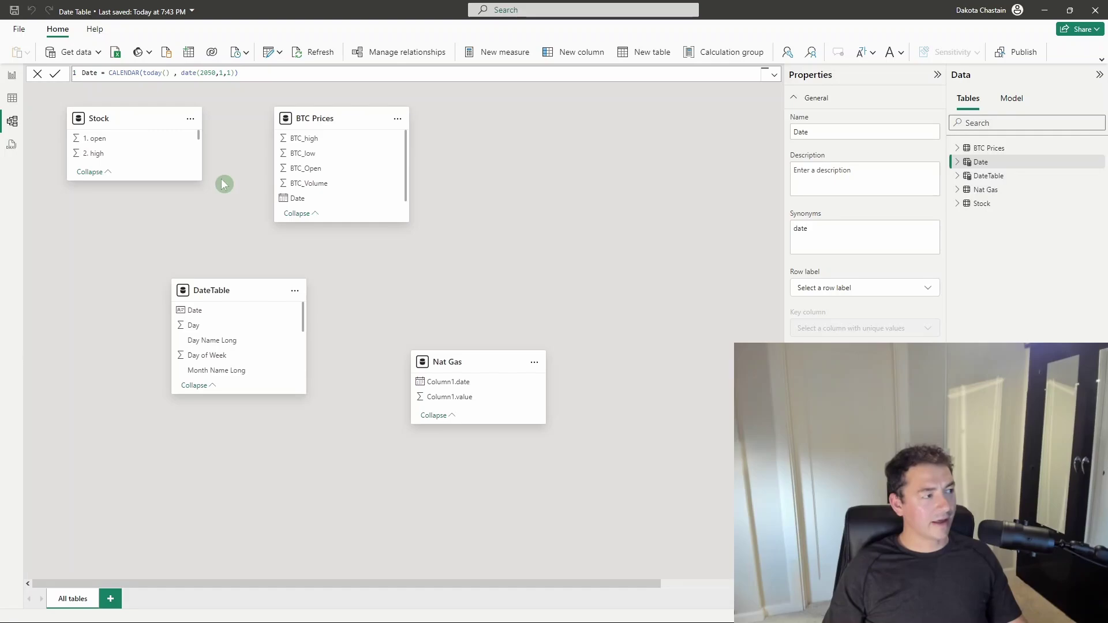
{"action": "scroll", "coordinate": [153, 156], "scroll_direction": "down", "scroll_amount": 1}
{"action": "left_click_drag", "start_coordinate": [138, 180], "coordinate": [141, 250]}
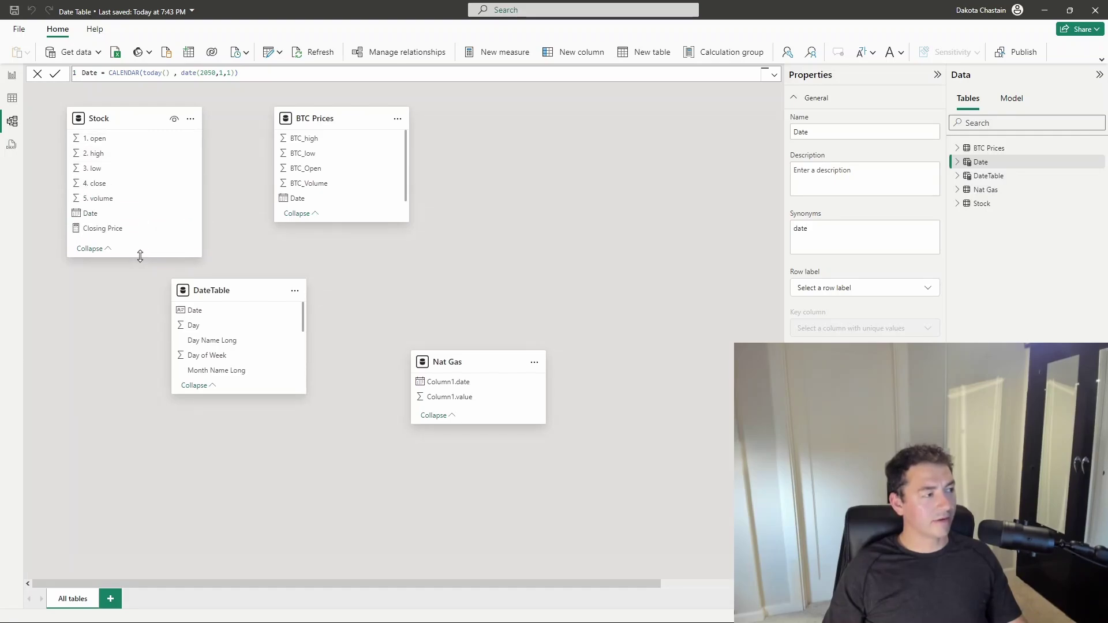
{"action": "left_click_drag", "start_coordinate": [103, 213], "coordinate": [215, 314]}
{"action": "left_click_drag", "start_coordinate": [300, 203], "coordinate": [207, 316]}
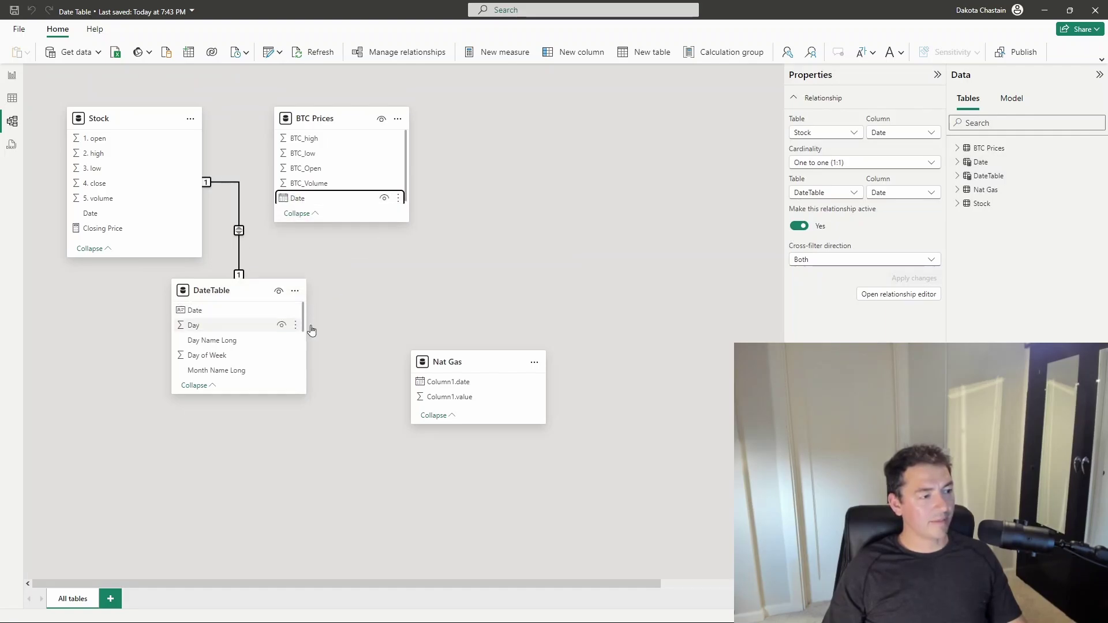
Relate Nat Gas Column1.date to DateTable's Date and return to the report
{"action": "left_click_drag", "start_coordinate": [460, 424], "coordinate": [465, 515]}
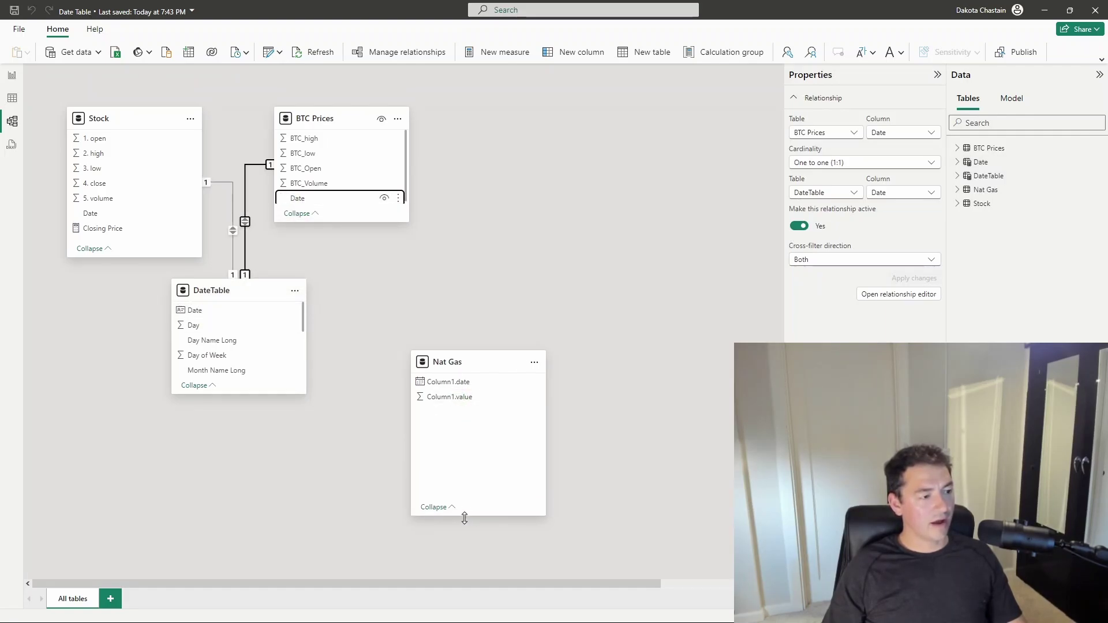
{"action": "left_click_drag", "start_coordinate": [439, 382], "coordinate": [210, 310]}
{"action": "left_click", "coordinate": [10, 76]}
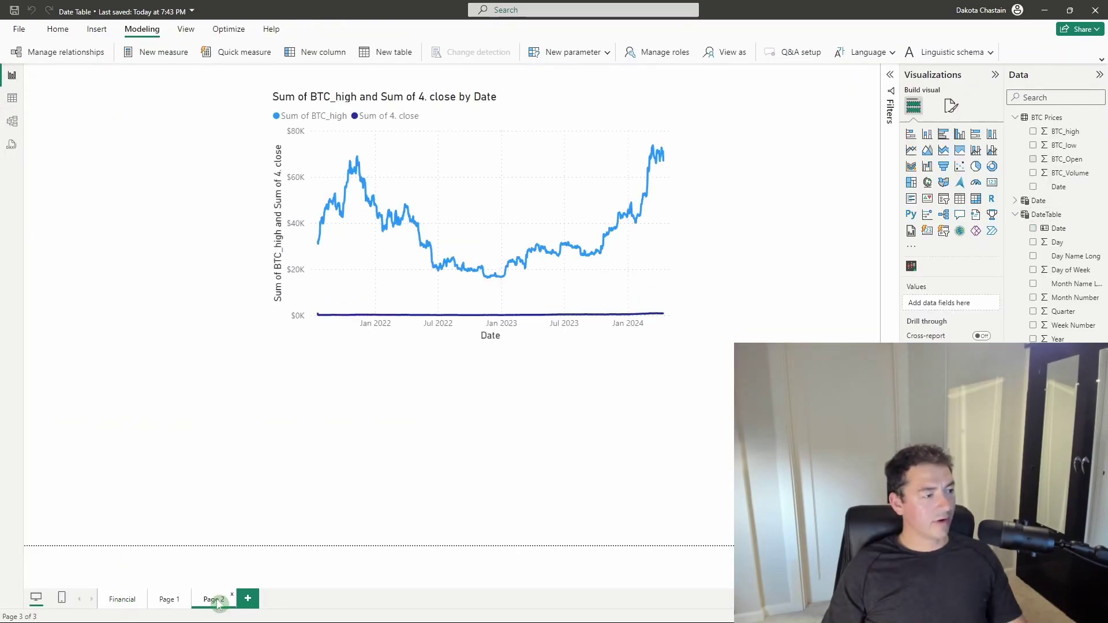
Drag the line chart's bottom edge down to make it taller
{"action": "left_click", "coordinate": [590, 100]}
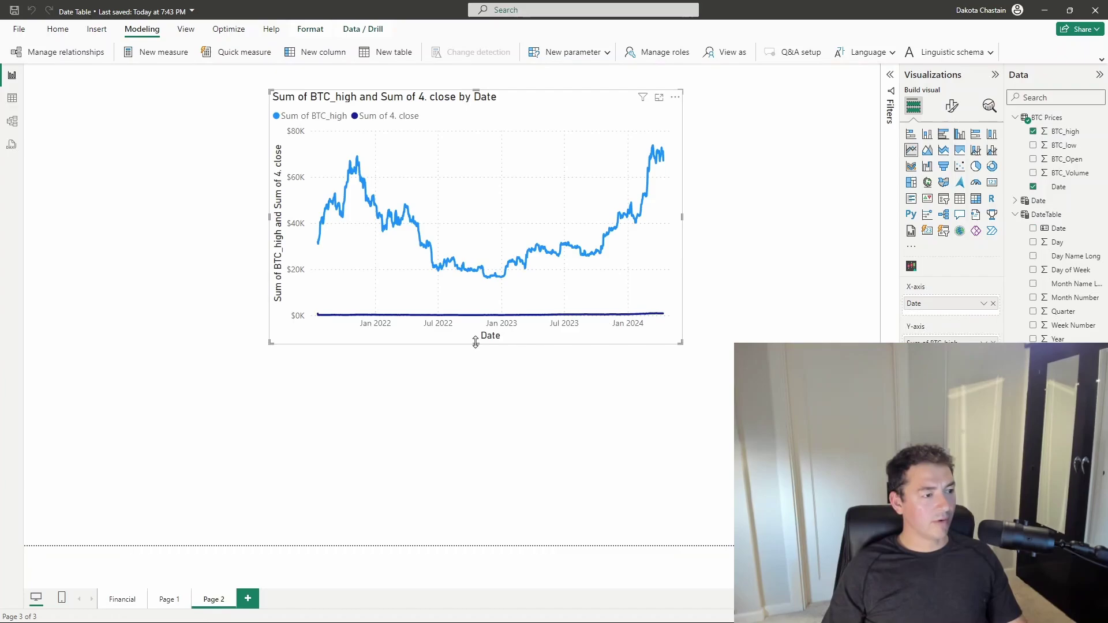
{"action": "left_click_drag", "start_coordinate": [475, 343], "coordinate": [505, 483]}
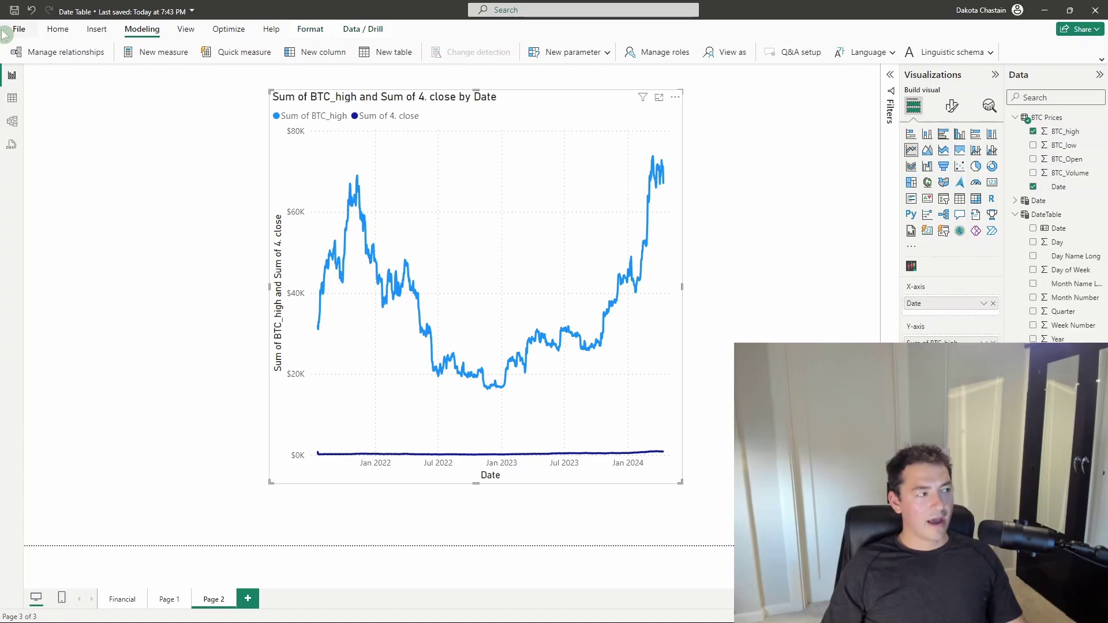
Check the model relationships, switching between Model and Report views
{"action": "left_click", "coordinate": [11, 121]}
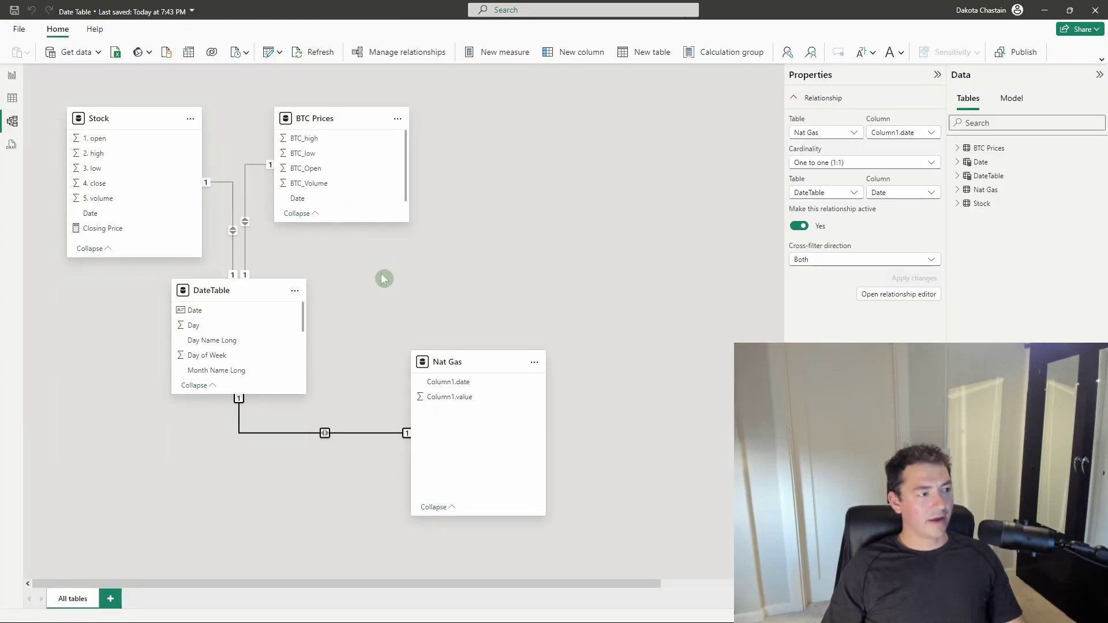
{"action": "left_click", "coordinate": [10, 75]}
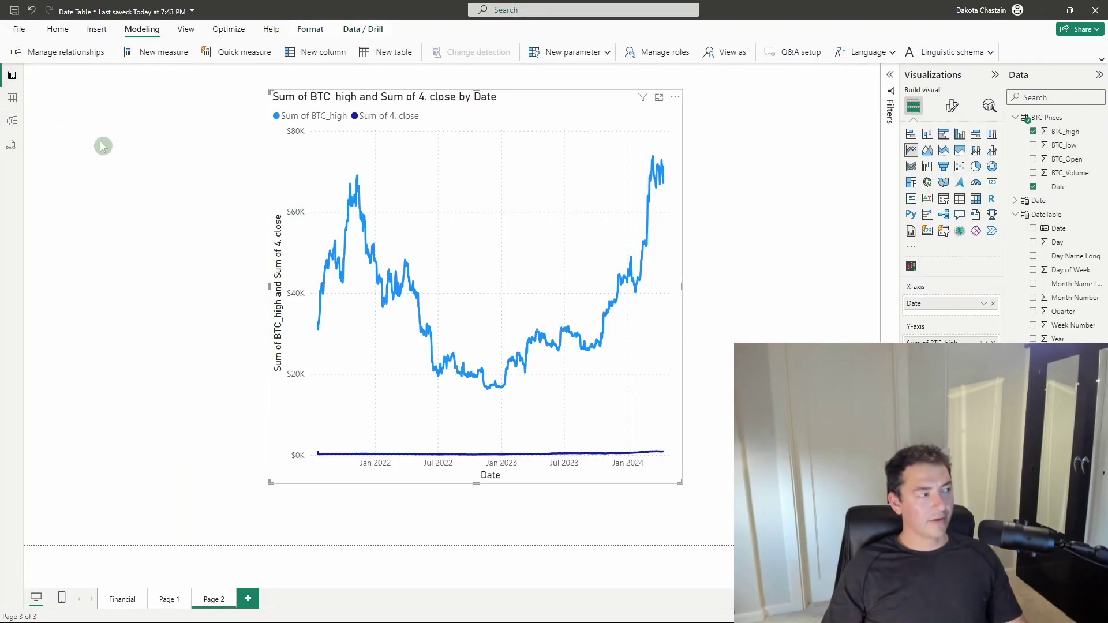
{"action": "left_click", "coordinate": [12, 121]}
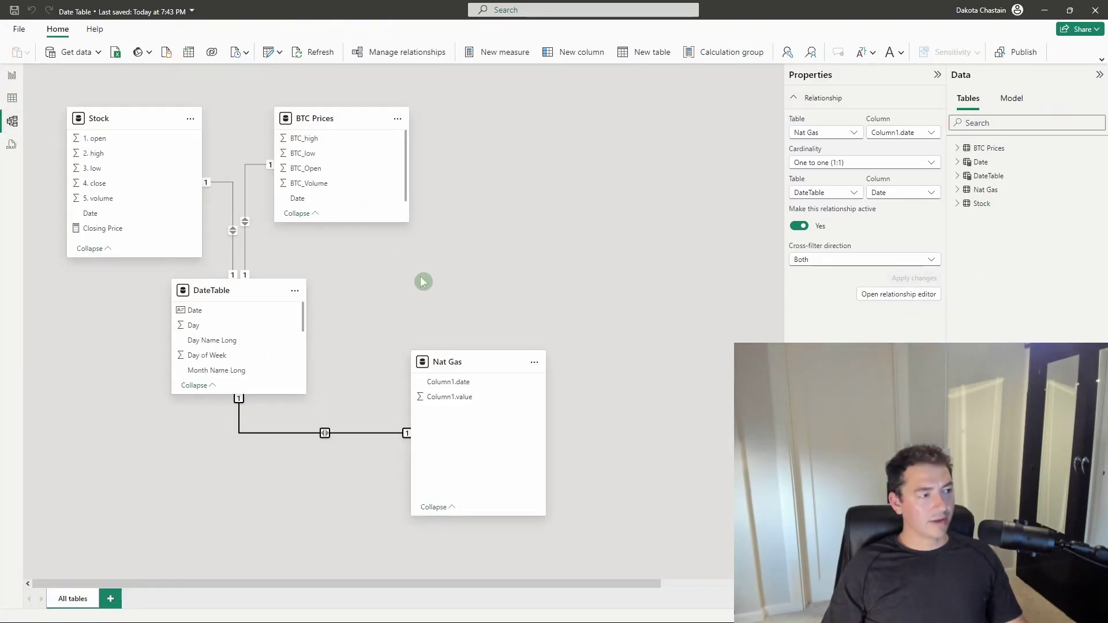
{"action": "left_click", "coordinate": [11, 75]}
Replace BTC Prices Date on the chart's X-axis with DateTable's Date, then view the model
{"action": "left_click_drag", "start_coordinate": [923, 303], "coordinate": [825, 308]}
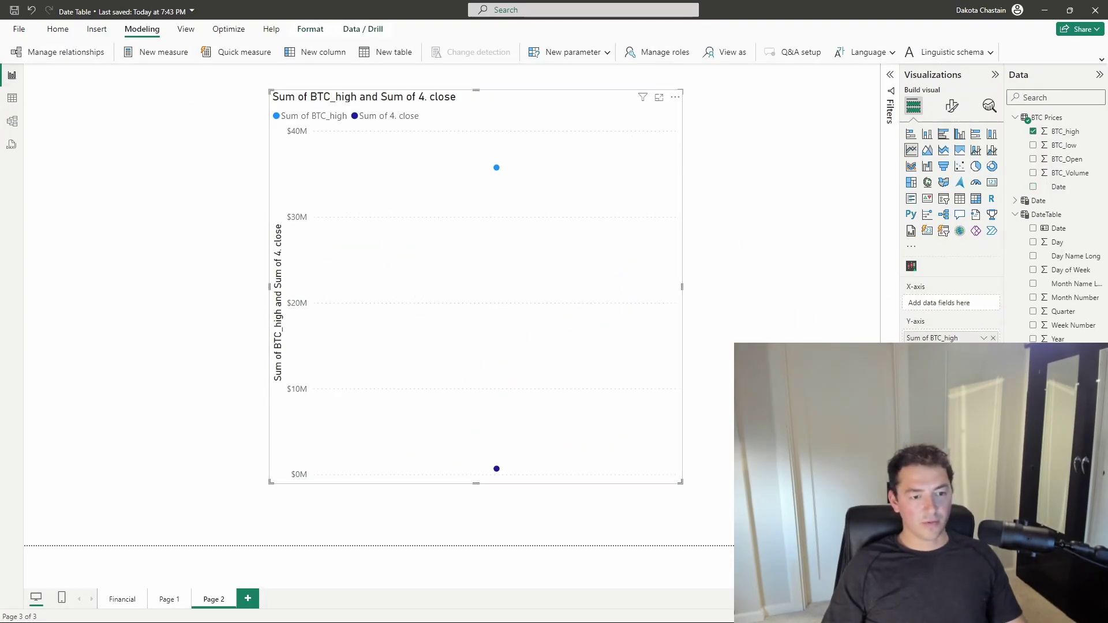
{"action": "left_click_drag", "start_coordinate": [976, 319], "coordinate": [967, 305]}
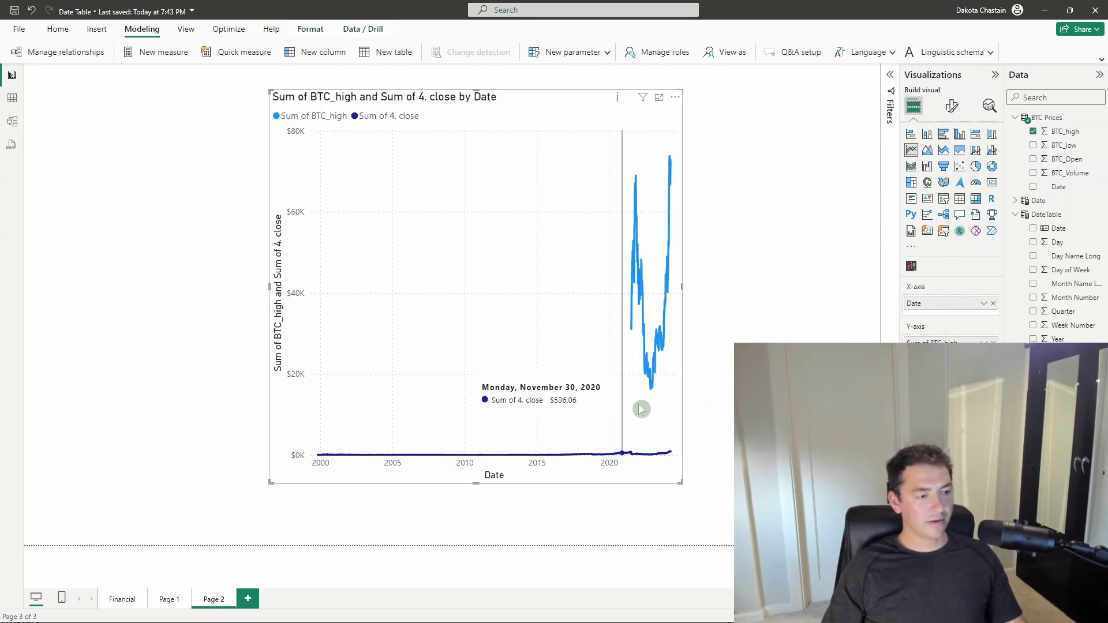
{"action": "left_click", "coordinate": [993, 304]}
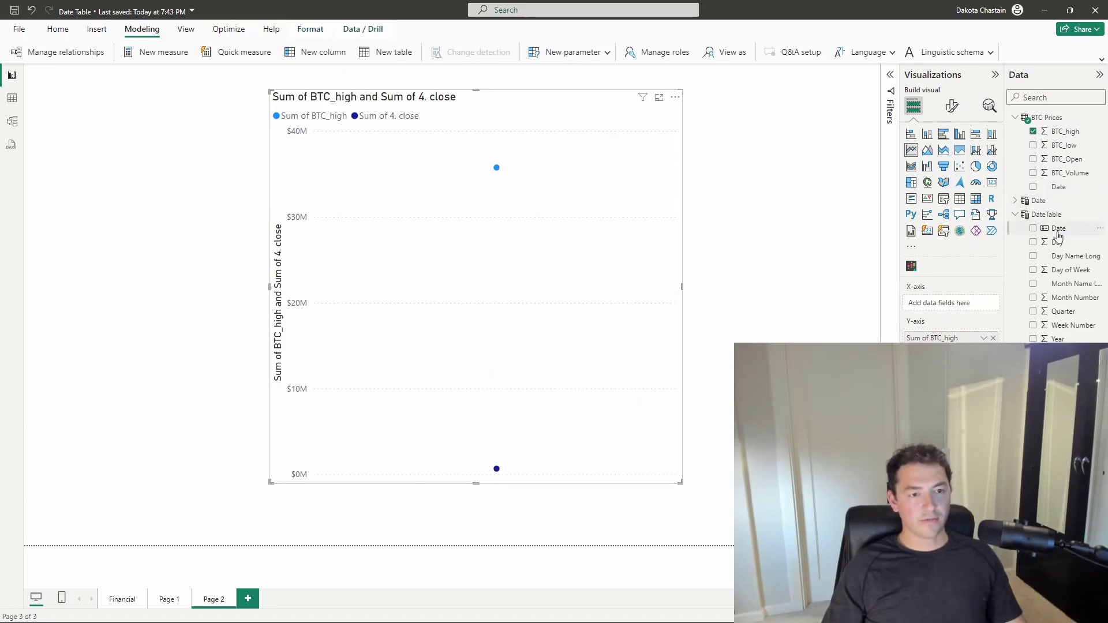
{"action": "left_click_drag", "start_coordinate": [1059, 229], "coordinate": [954, 312]}
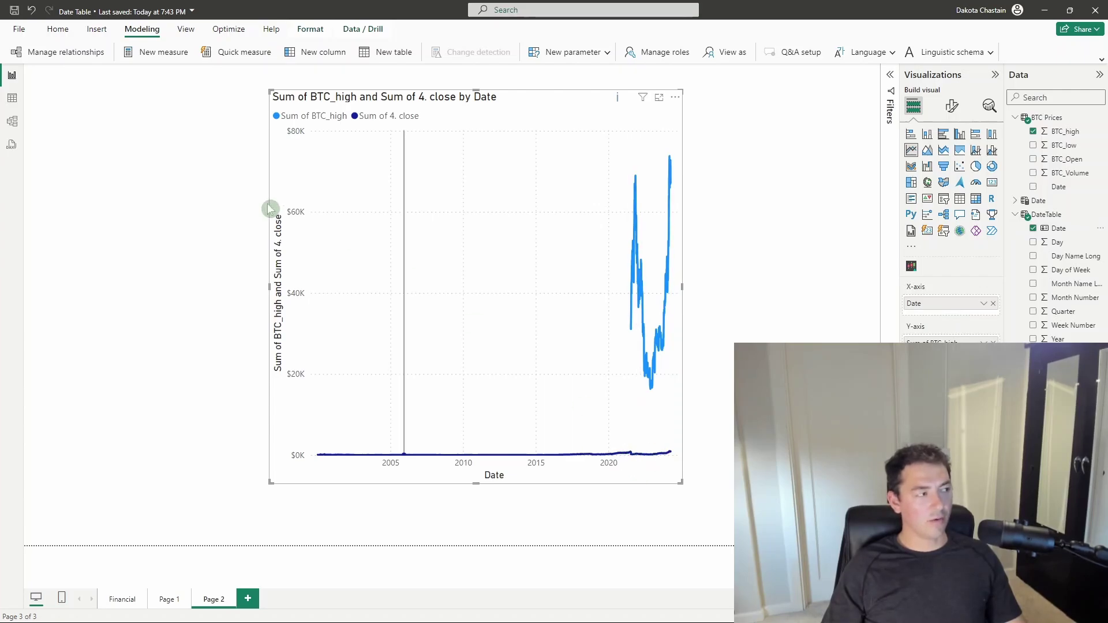
{"action": "left_click", "coordinate": [12, 121]}
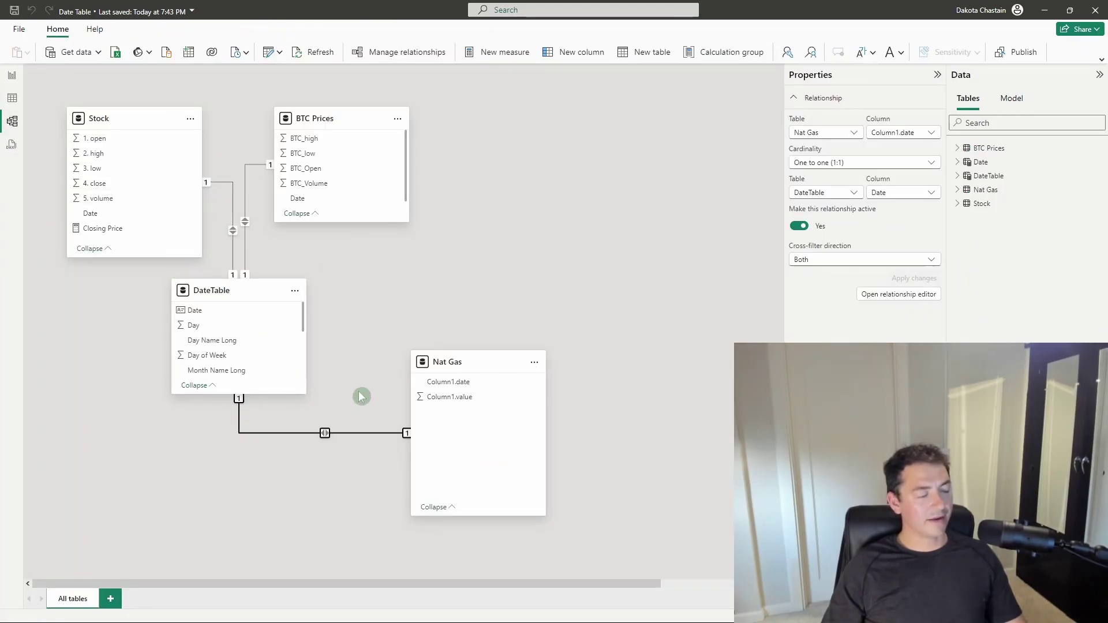